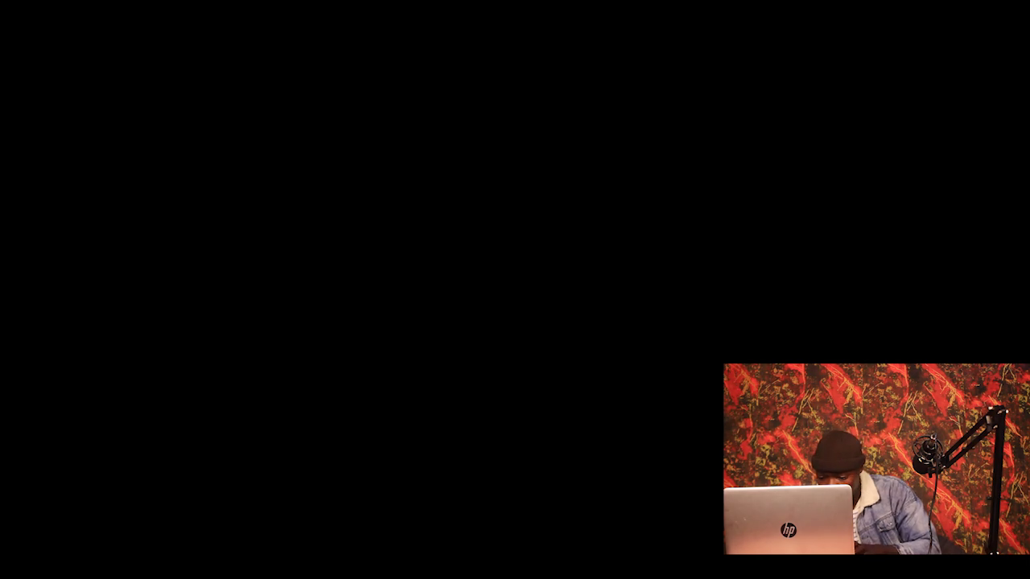
Finish naming the project 'HOW TO ANIMATE A TEXT IN PREMIERE PRO' and create it
{"action": "type", "text": "IMA"}
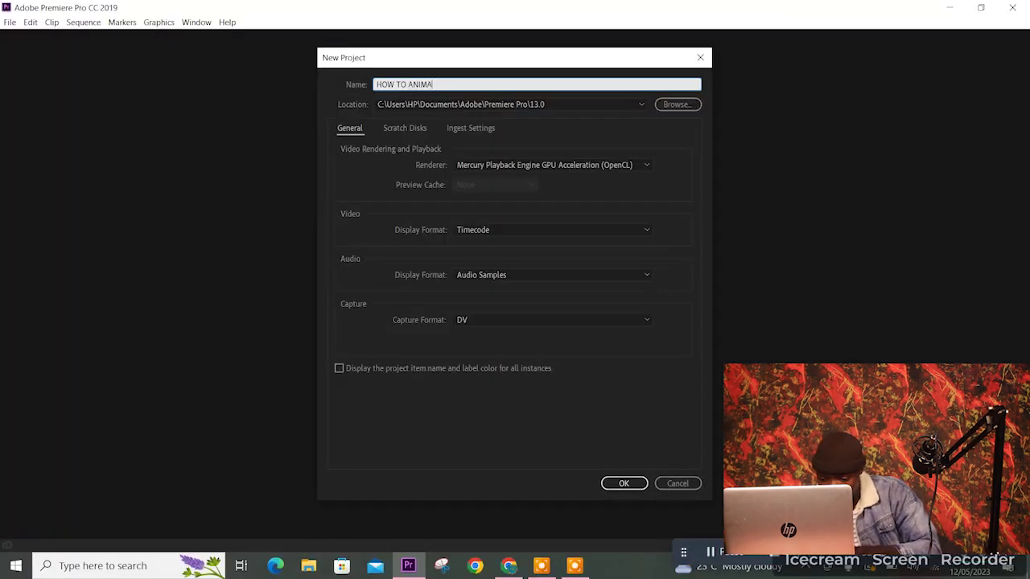
{"action": "type", "text": "TE A T"}
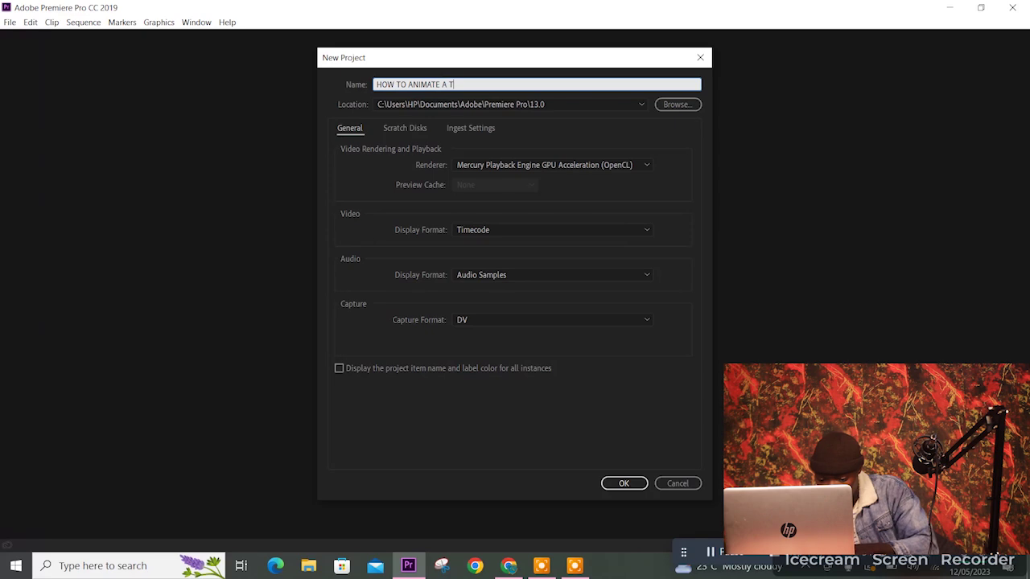
{"action": "type", "text": "EXT IN "}
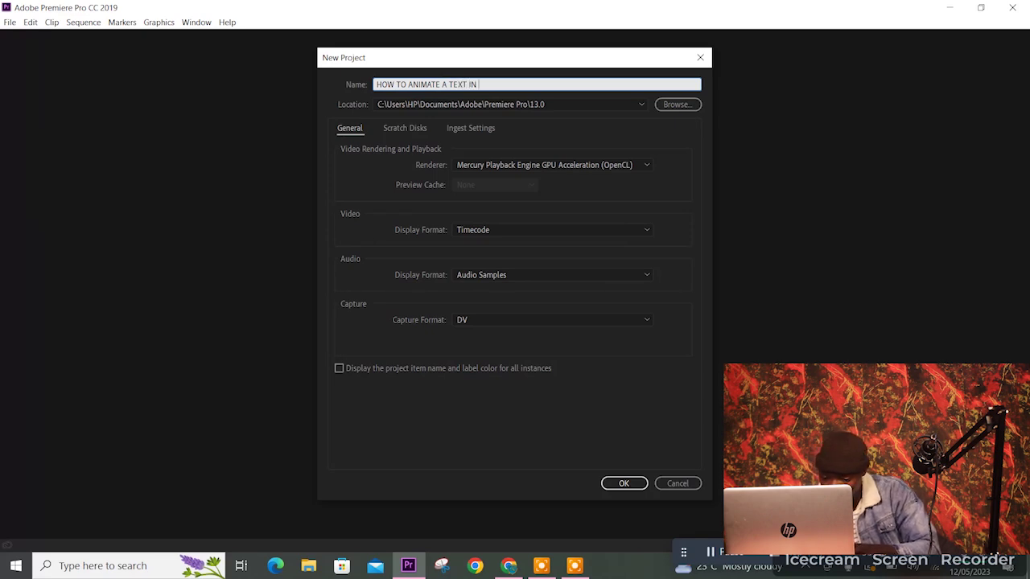
{"action": "type", "text": "PREMIERE PRO"}
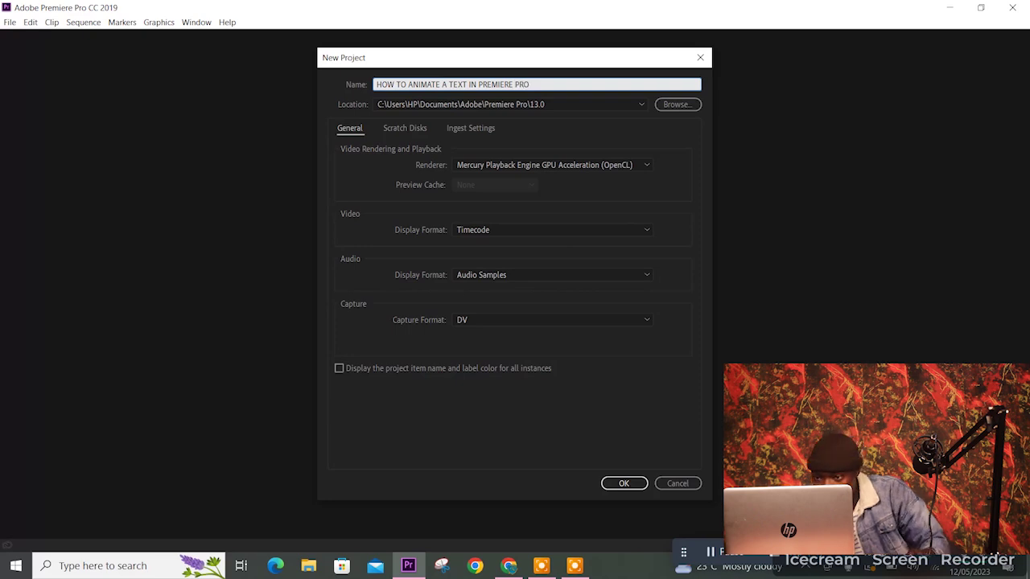
{"action": "left_click", "coordinate": [631, 484]}
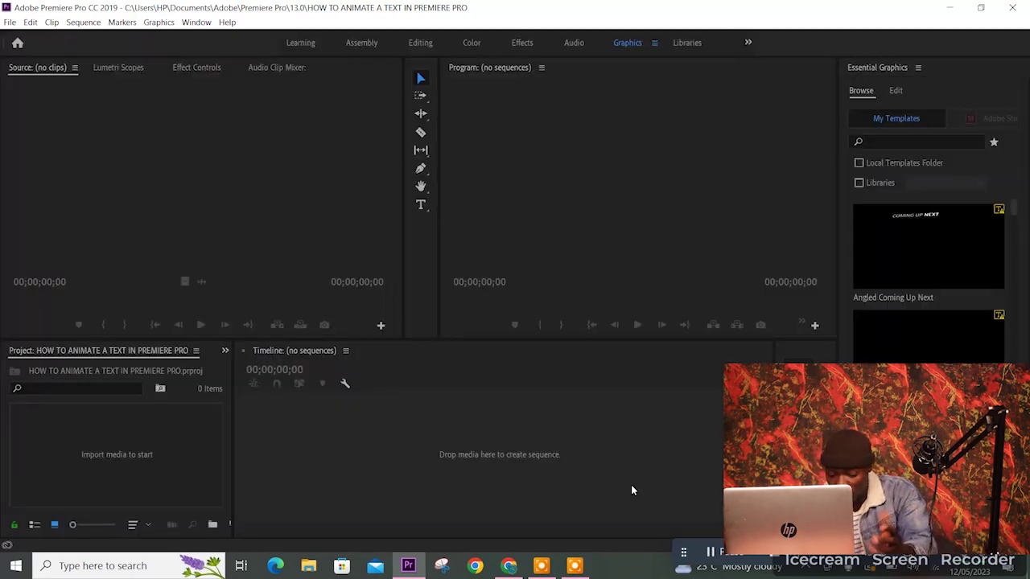
Create a new legacy title named Title 01 with default settings
{"action": "left_click", "coordinate": [9, 22]}
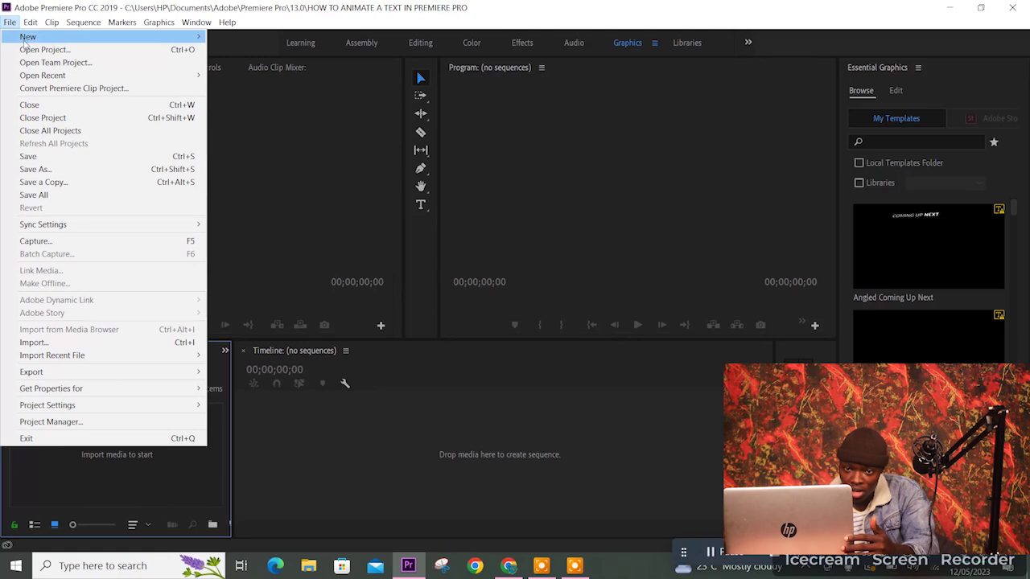
{"action": "mouse_move", "coordinate": [25, 41]}
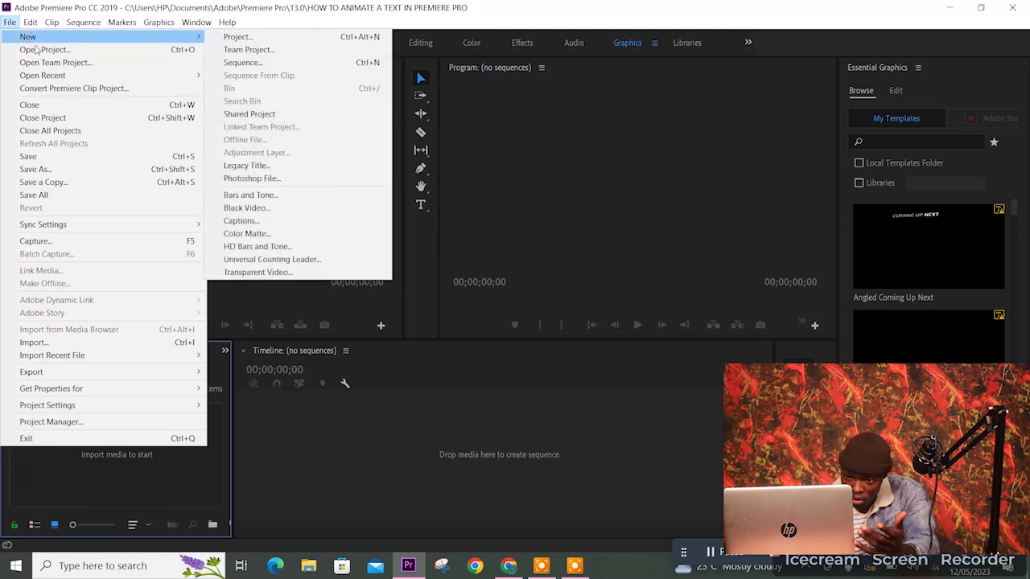
{"action": "left_click", "coordinate": [278, 167]}
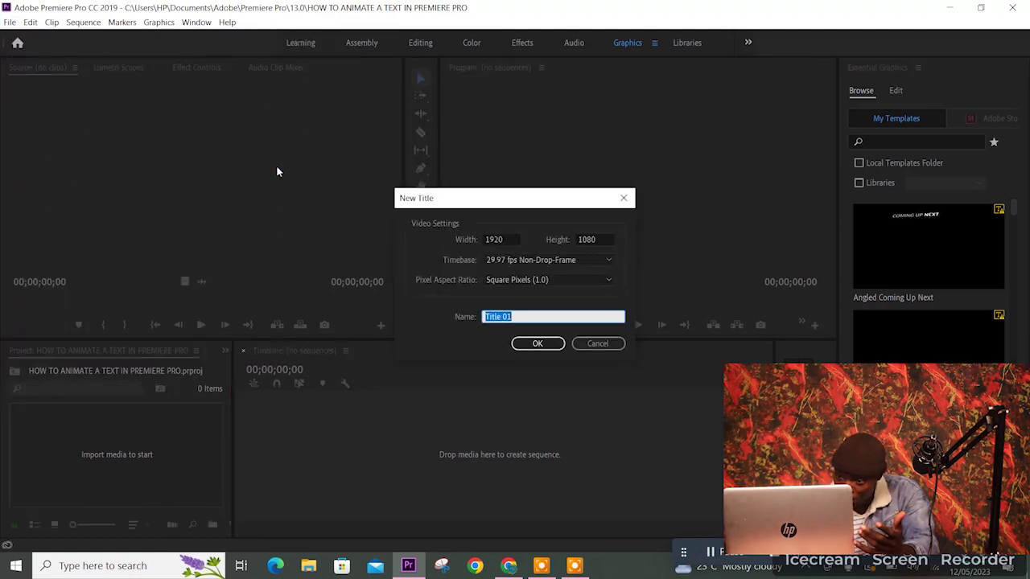
{"action": "left_click", "coordinate": [536, 345]}
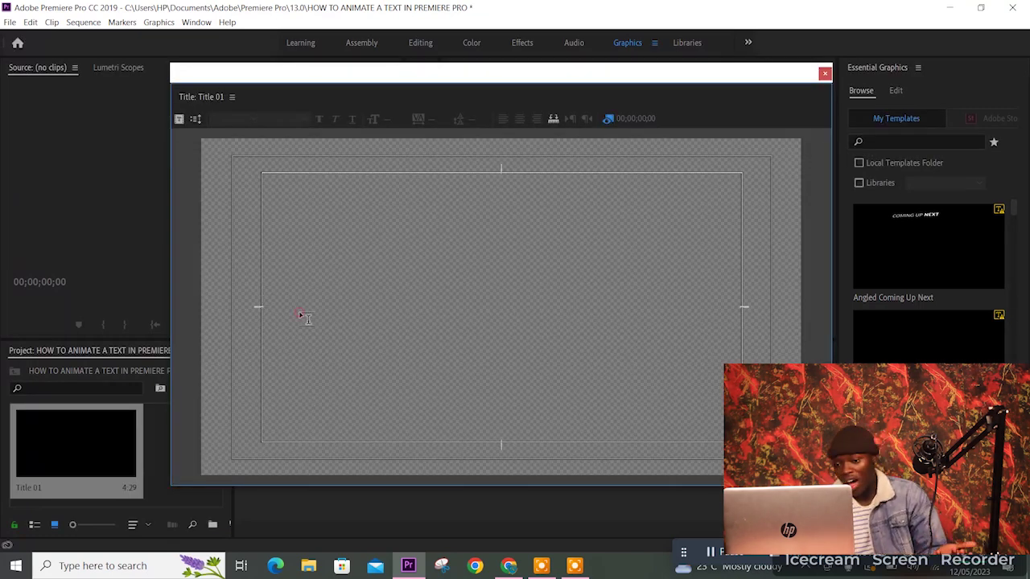
Type 'HOW TO ANIMATE A TEXT IN PREMIERE PRO' on the title canvas, fixing the typo
{"action": "left_click", "coordinate": [301, 314]}
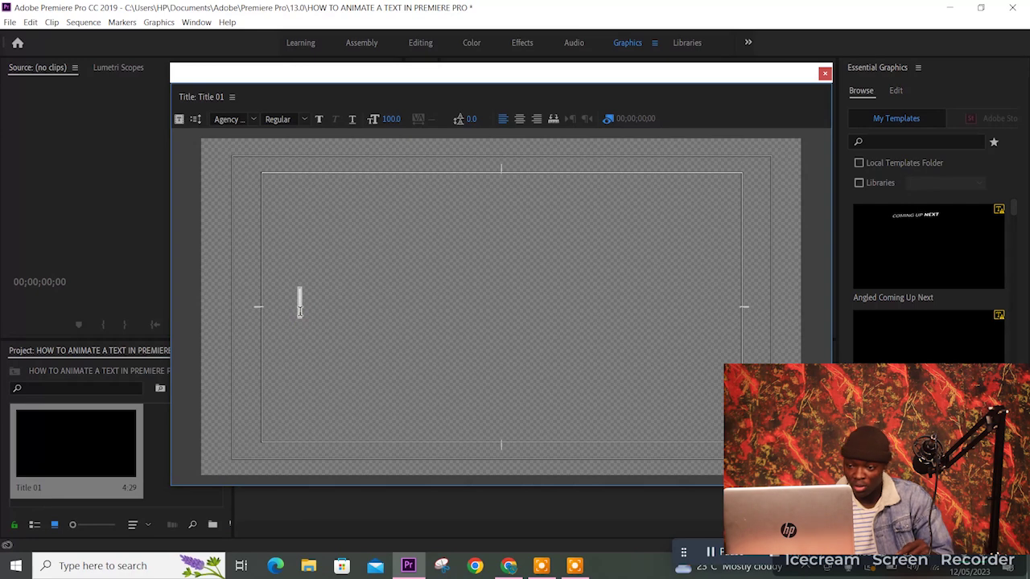
{"action": "type", "text": "H"}
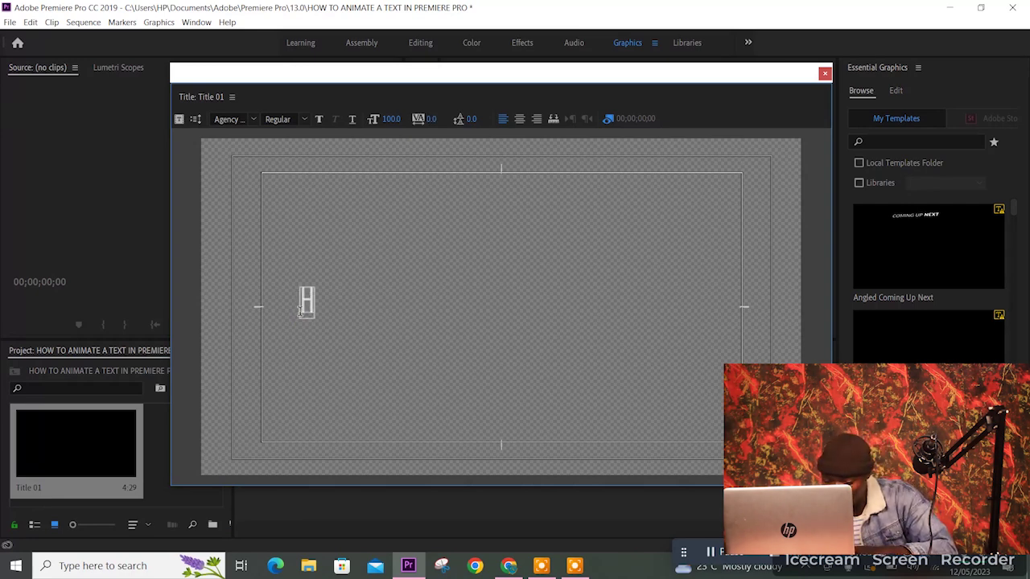
{"action": "type", "text": "OW TO ANI"}
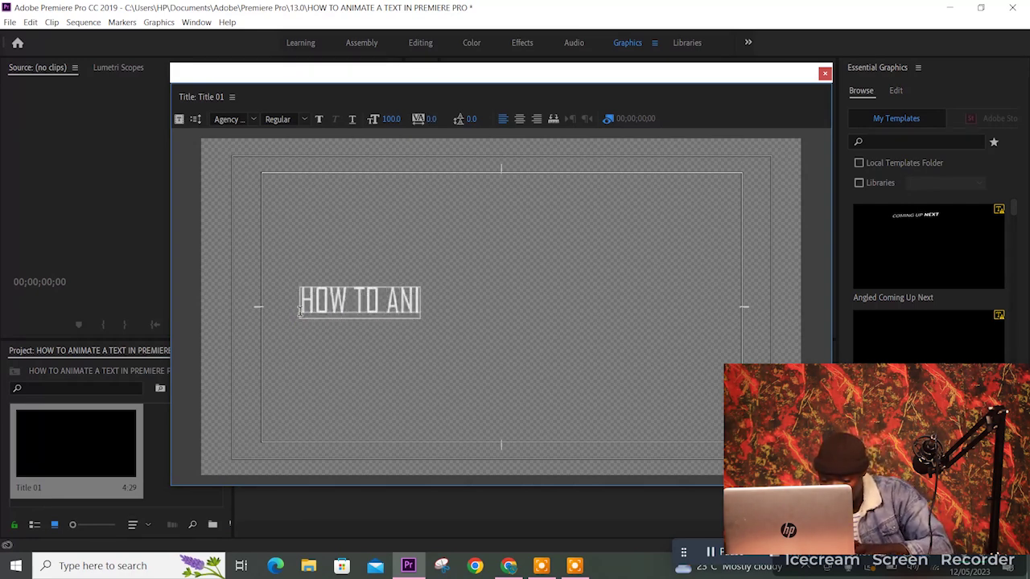
{"action": "type", "text": "MATE A TE"}
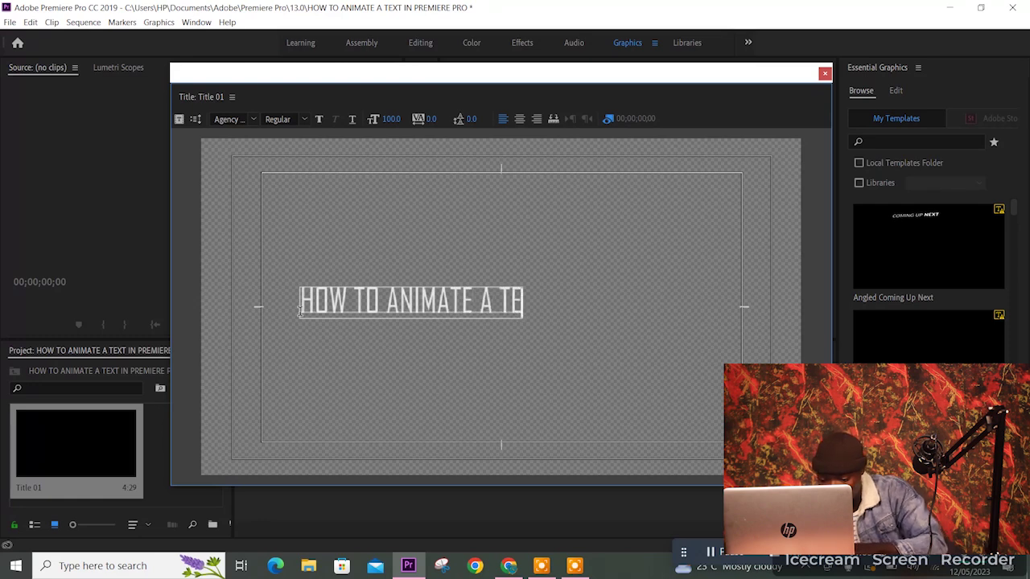
{"action": "type", "text": "XT I"}
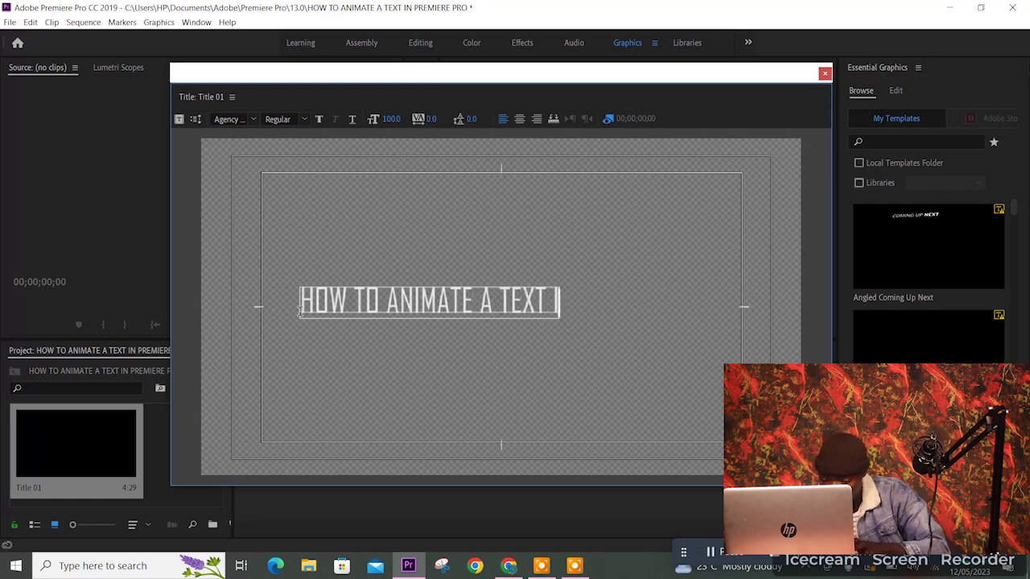
{"action": "type", "text": "N PREMIR"}
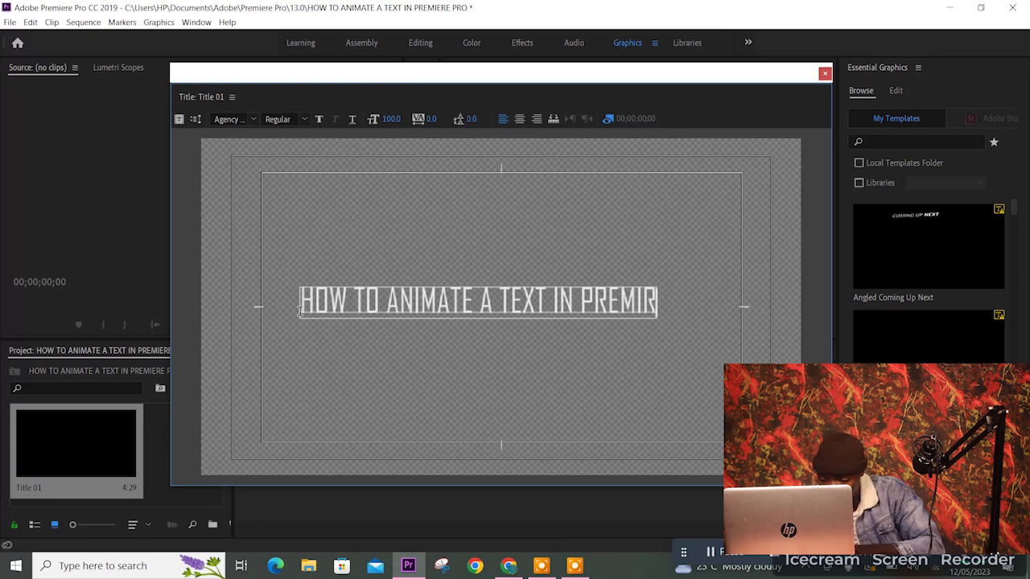
{"action": "key", "text": "BackSpace"}
{"action": "type", "text": "ER"}
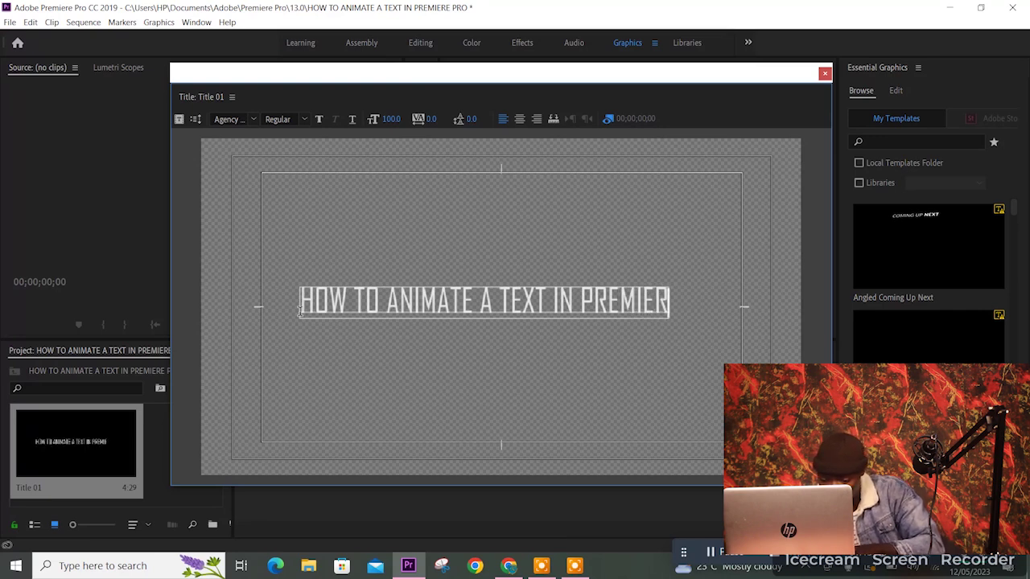
{"action": "type", "text": "E PRO"}
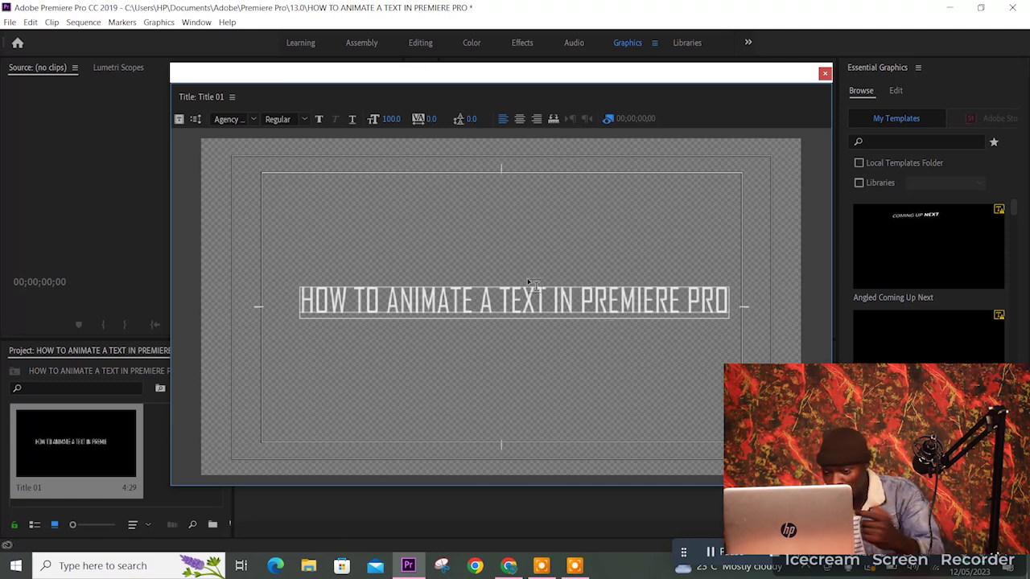
Apply the bold white Impact style to the title text
{"action": "left_click", "coordinate": [232, 97]}
{"action": "left_click", "coordinate": [271, 168]}
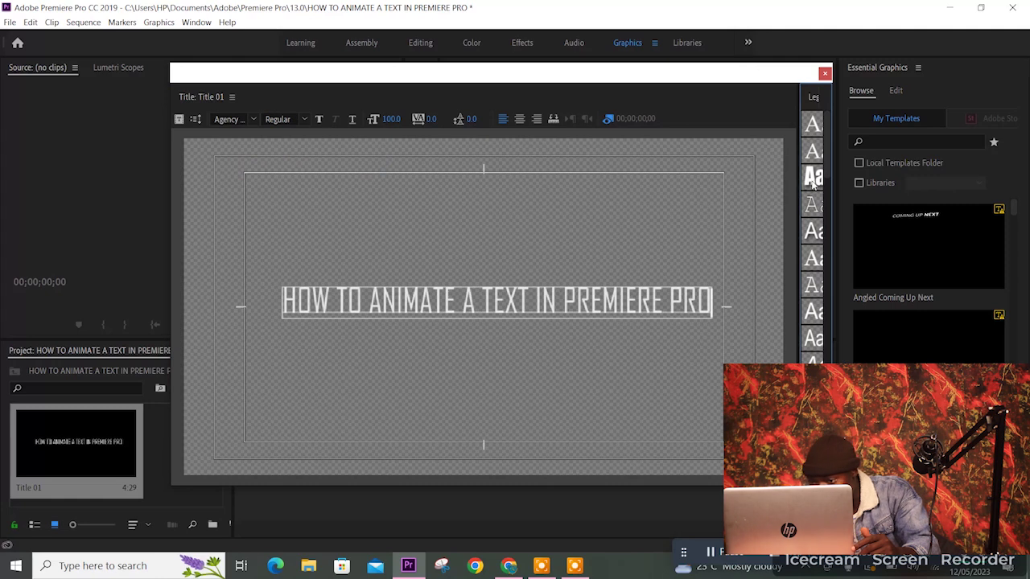
{"action": "left_click", "coordinate": [813, 179]}
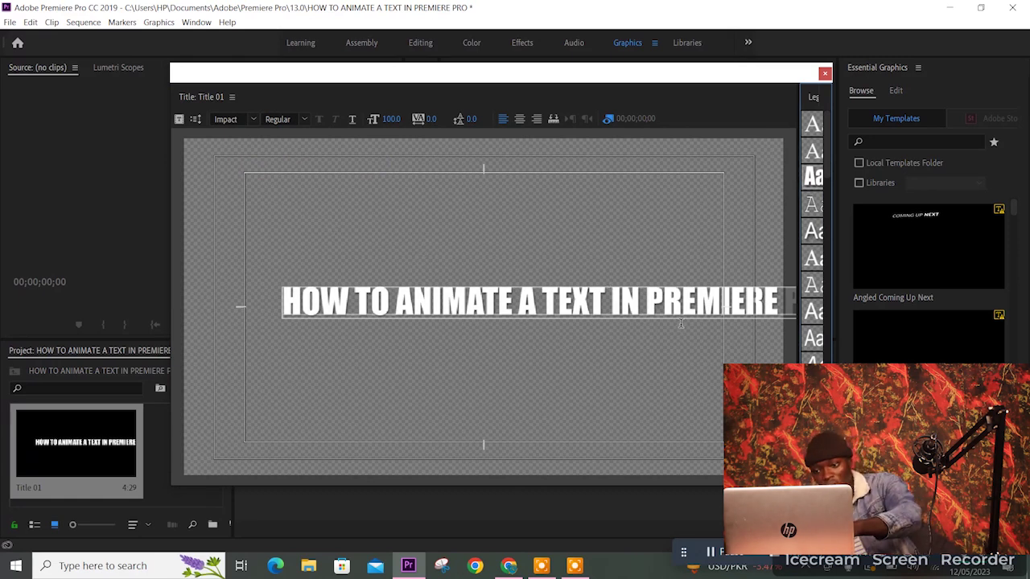
Move 'PREMIERE PRO' onto a second line and centre-align both lines
{"action": "left_click", "coordinate": [646, 302]}
{"action": "key", "text": "Return"}
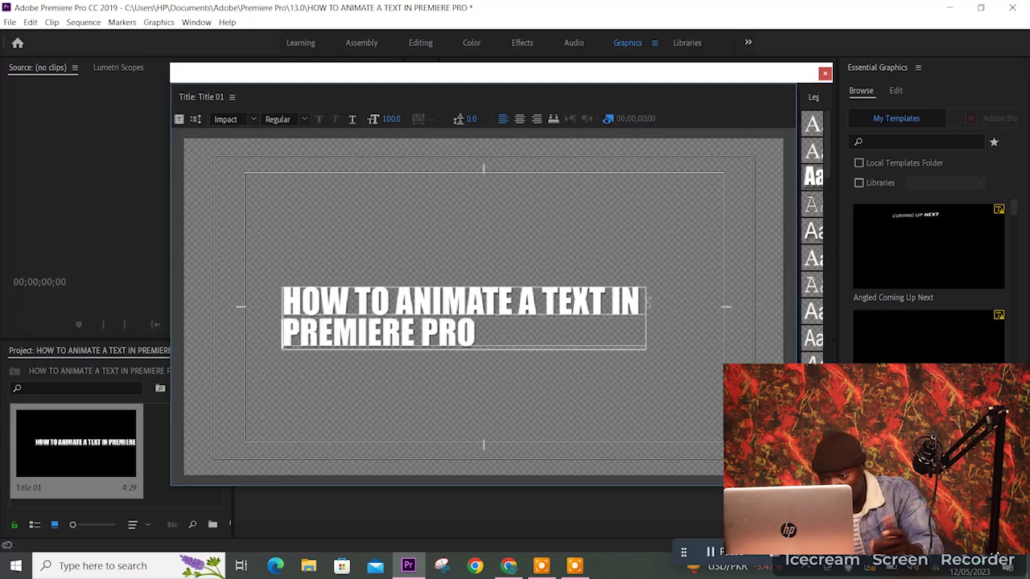
{"action": "left_click", "coordinate": [520, 119]}
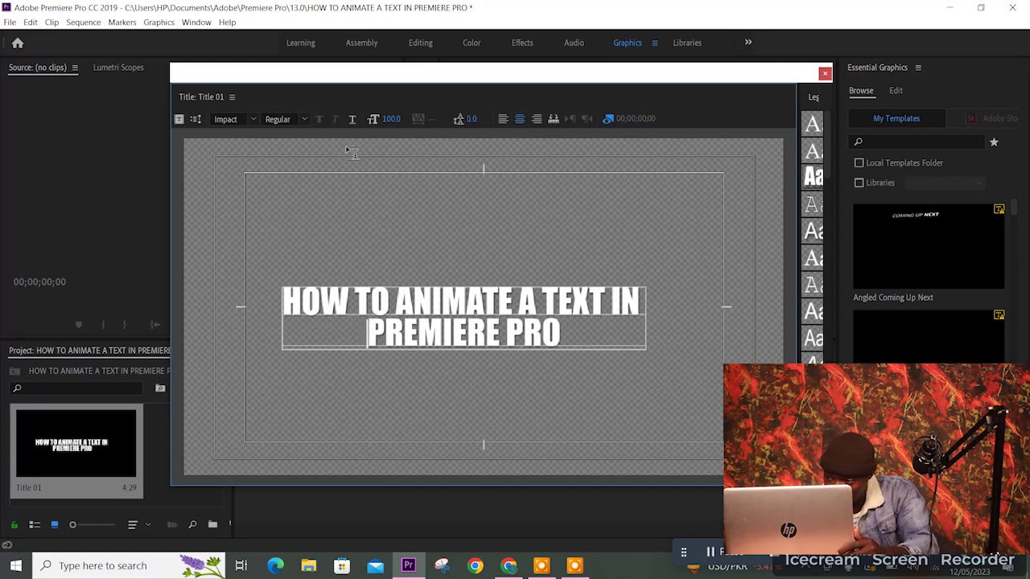
{"action": "left_click", "coordinate": [232, 97]}
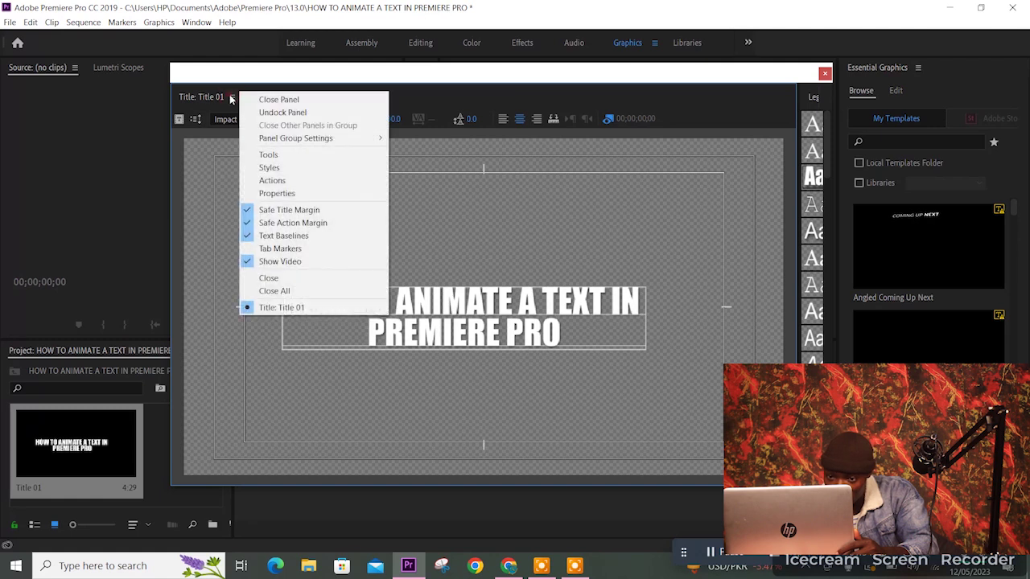
Set the title text fill to a darker yellow and close the title editor
{"action": "left_click", "coordinate": [272, 195]}
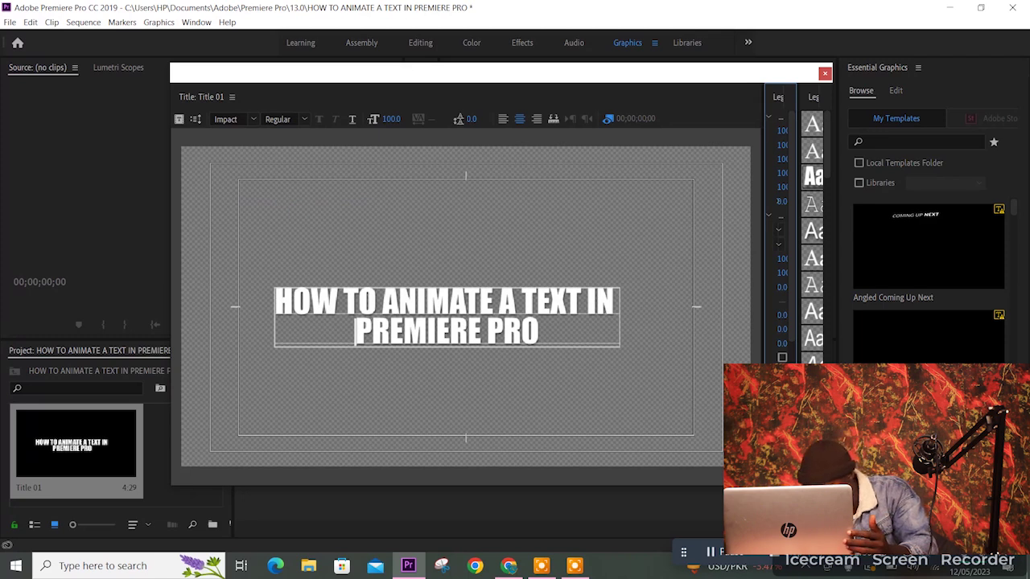
{"action": "left_click", "coordinate": [782, 357]}
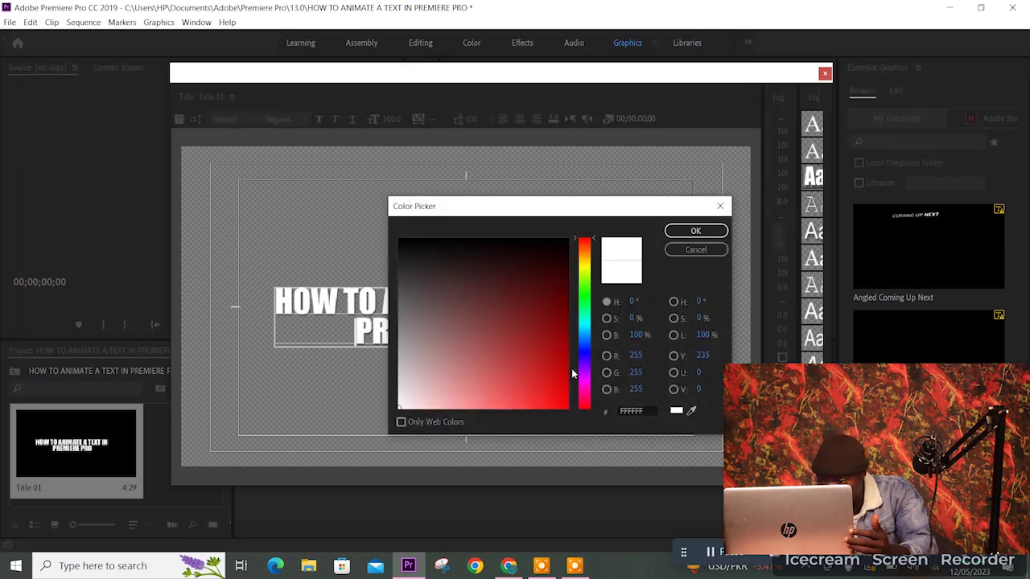
{"action": "left_click", "coordinate": [548, 356]}
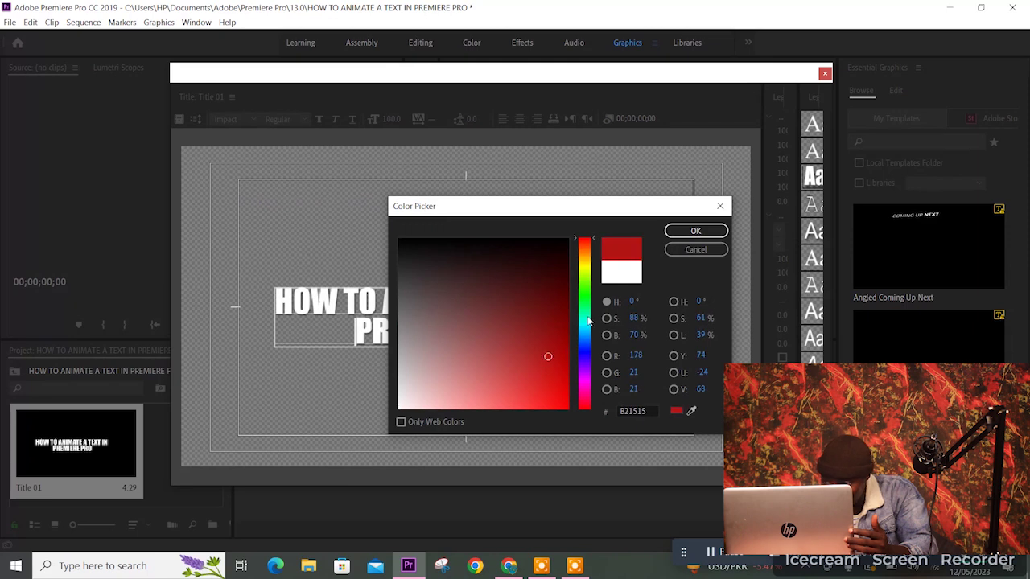
{"action": "left_click_drag", "start_coordinate": [587, 242], "coordinate": [587, 267]}
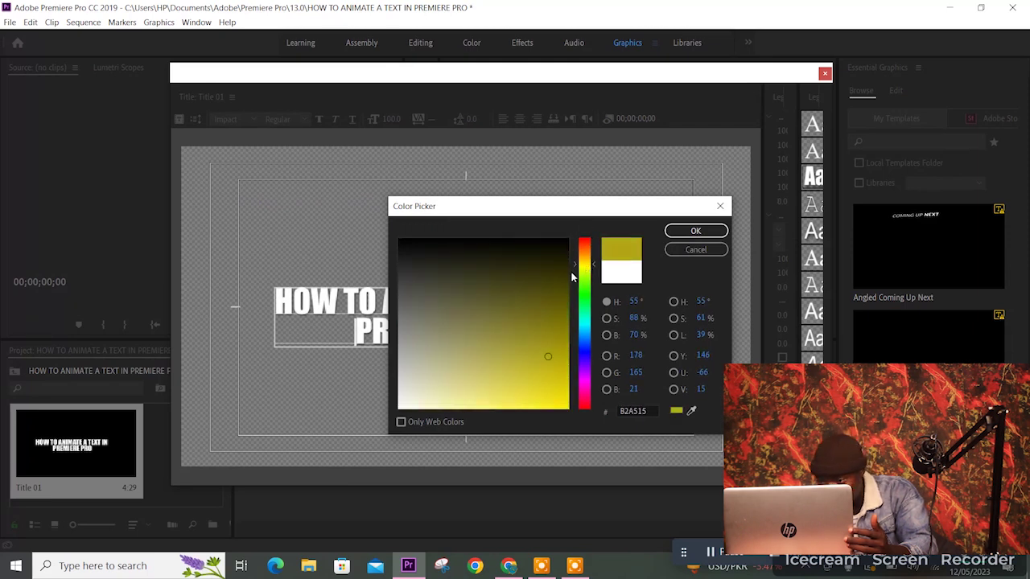
{"action": "left_click_drag", "start_coordinate": [552, 319], "coordinate": [560, 348]}
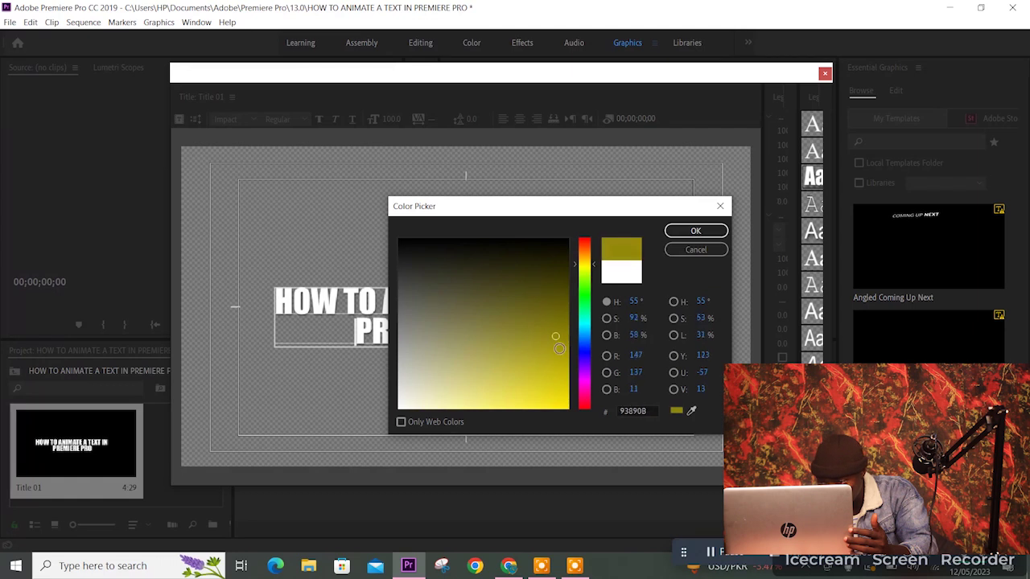
{"action": "left_click", "coordinate": [706, 233]}
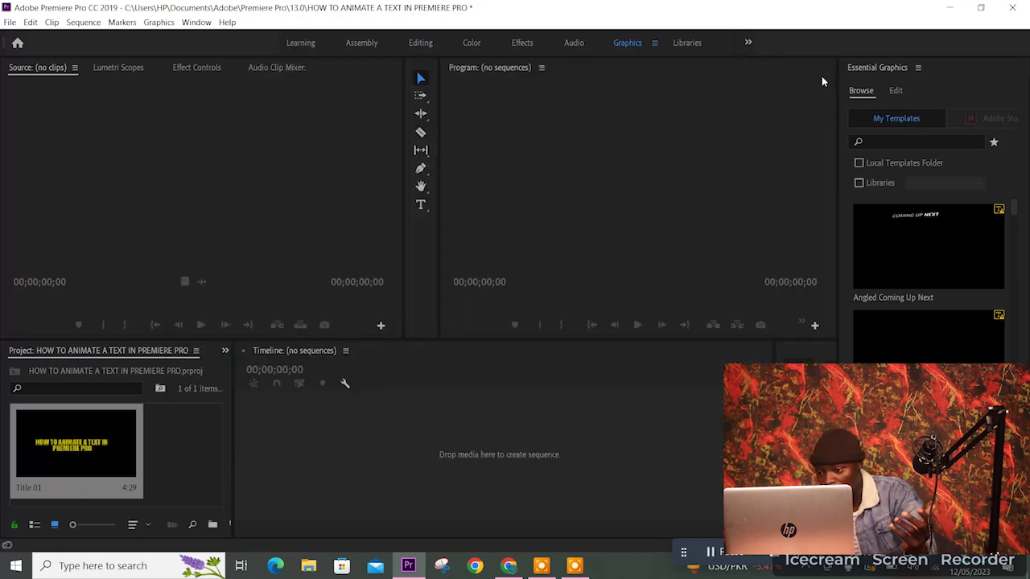
{"action": "left_click", "coordinate": [824, 75]}
Load Title 01 in the Source monitor and mark In/Out for a 00:00:01:04 portion
{"action": "left_click_drag", "start_coordinate": [68, 442], "coordinate": [143, 183]}
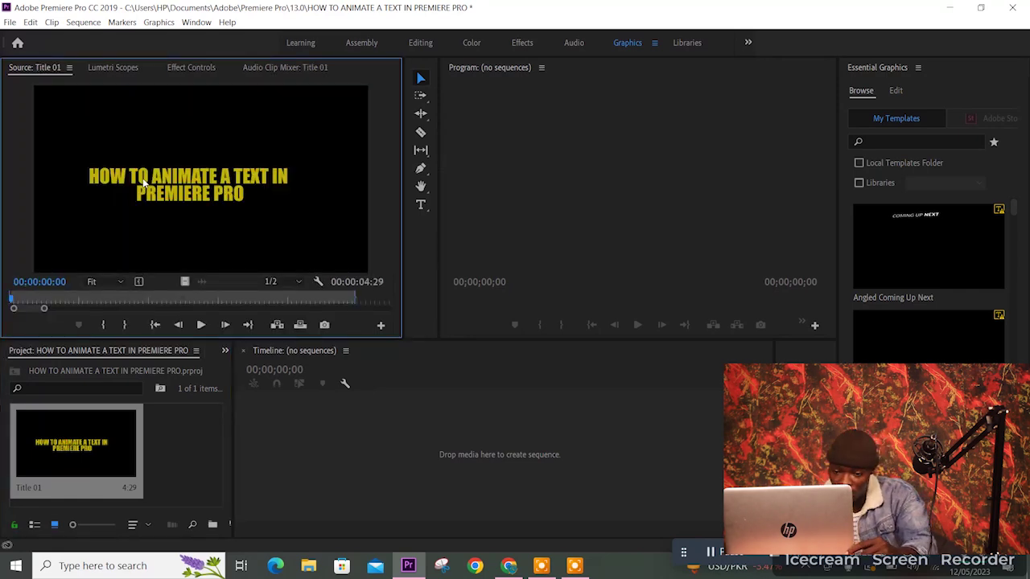
{"action": "left_click", "coordinate": [201, 326]}
{"action": "key", "text": "i"}
{"action": "key", "text": "o"}
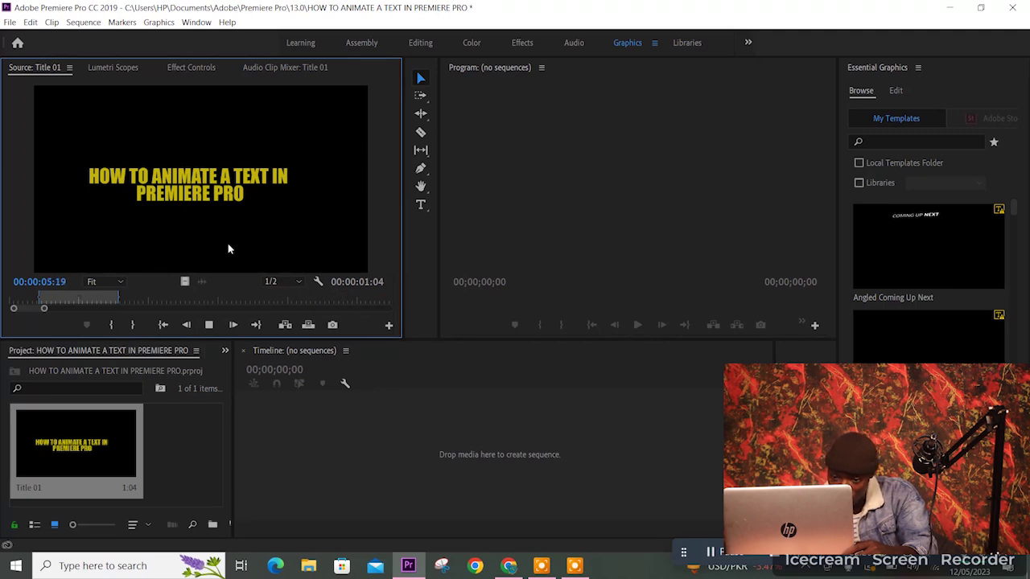
Drop the trimmed title into the timeline as a Title 01 sequence and show its Effect Controls
{"action": "left_click_drag", "start_coordinate": [225, 239], "coordinate": [285, 463]}
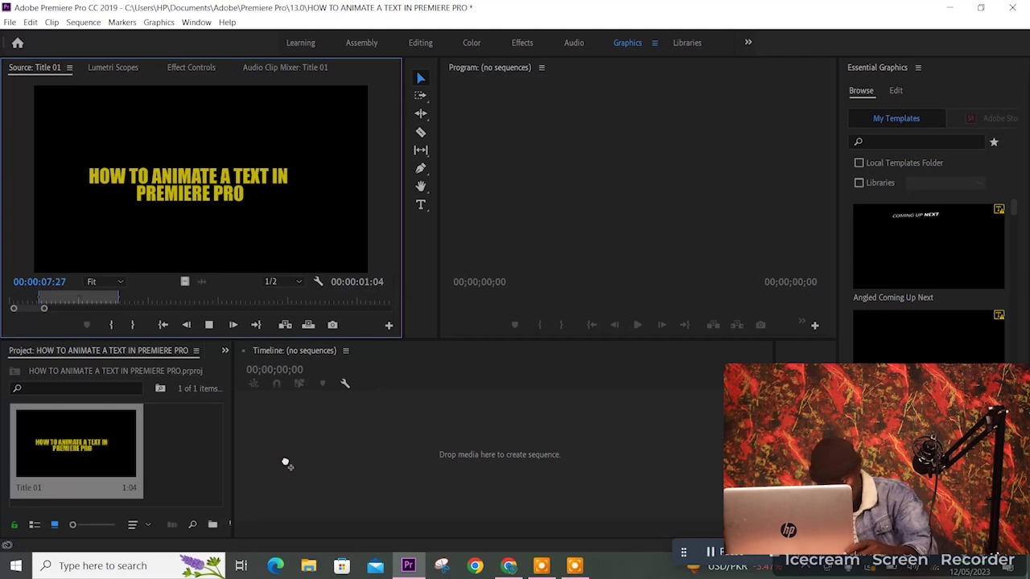
{"action": "left_click_drag", "start_coordinate": [286, 463], "coordinate": [284, 459]}
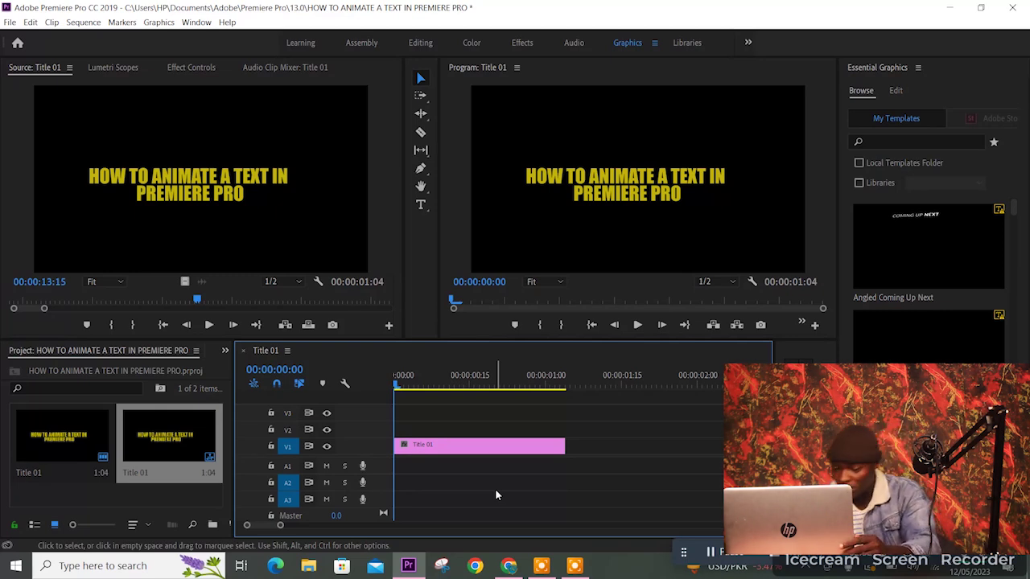
{"action": "left_click", "coordinate": [508, 446]}
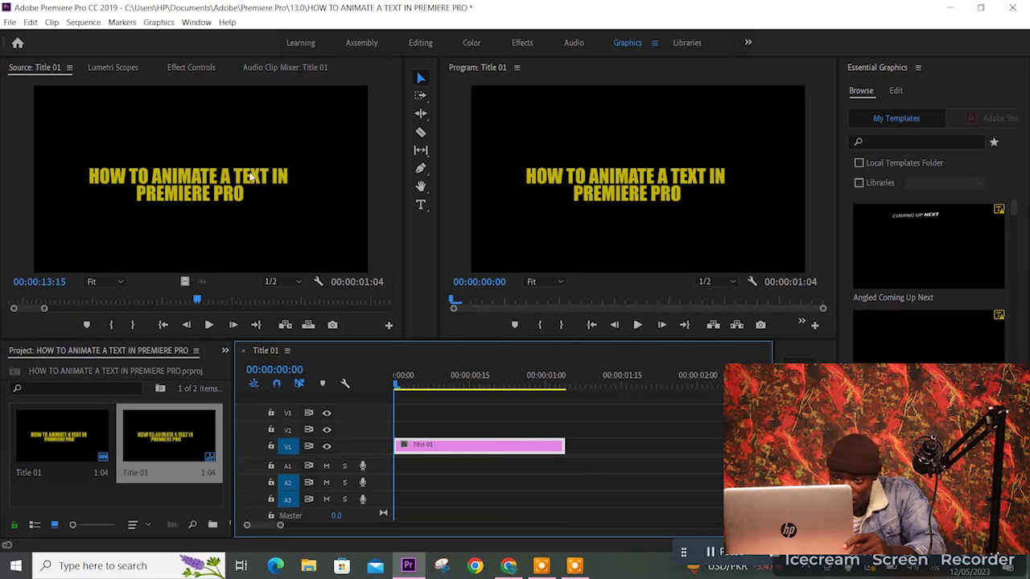
{"action": "left_click", "coordinate": [193, 69]}
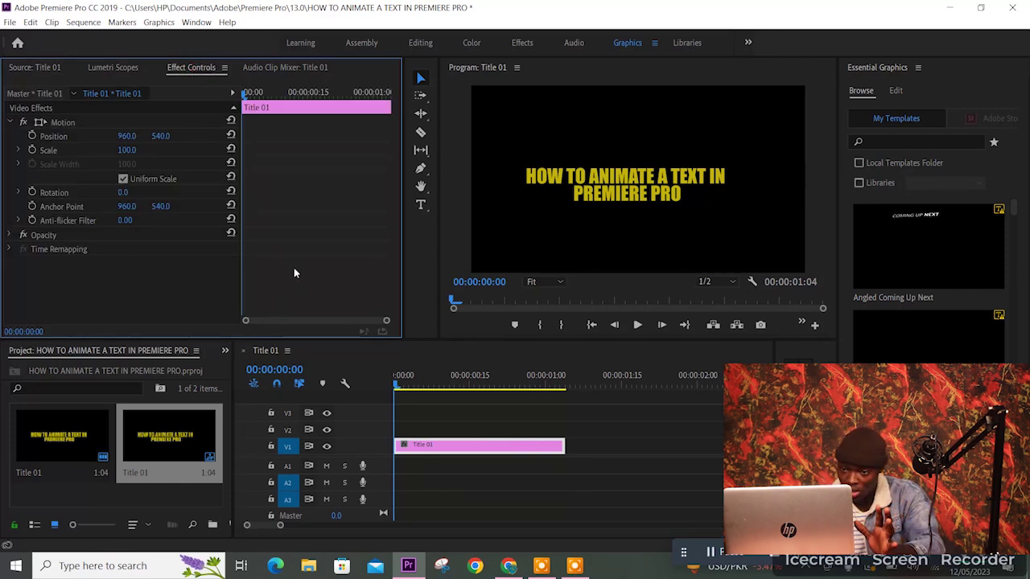
{"action": "left_click", "coordinate": [439, 481]}
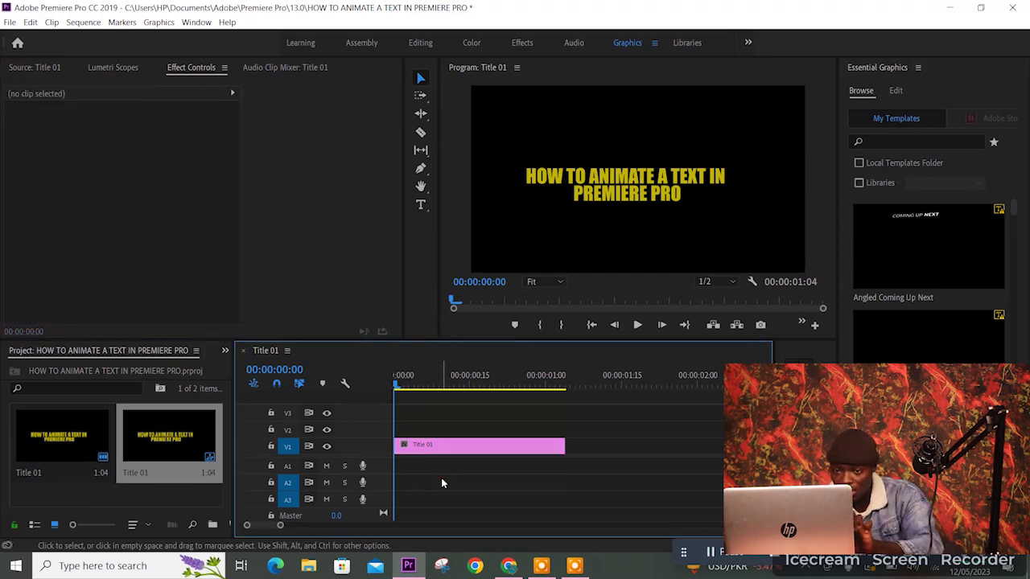
{"action": "left_click", "coordinate": [478, 456]}
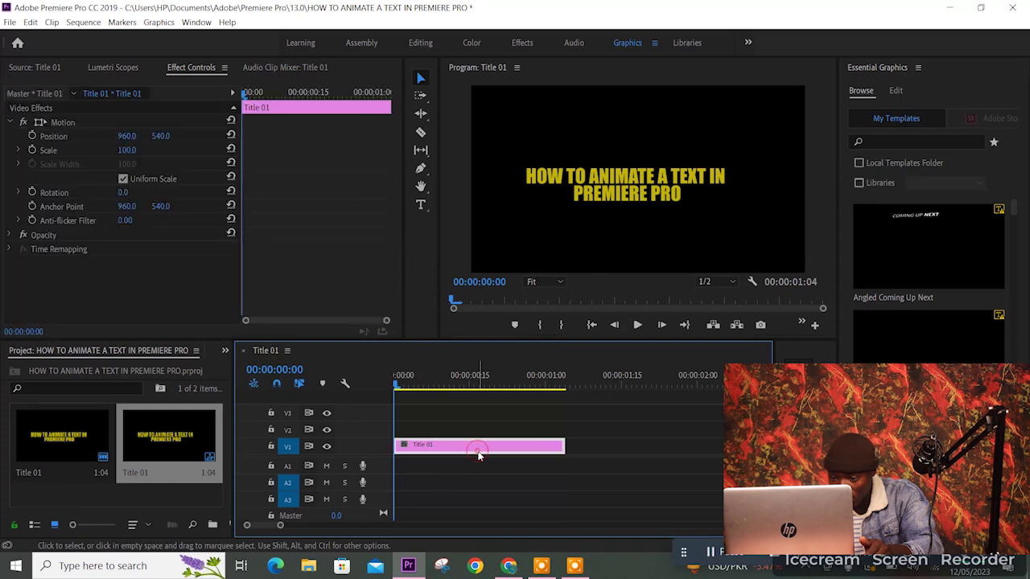
Enable Scale keyframing at 00:00:00:00, expand Scale, and cancel the delete-keyframes warnings
{"action": "left_click", "coordinate": [32, 151]}
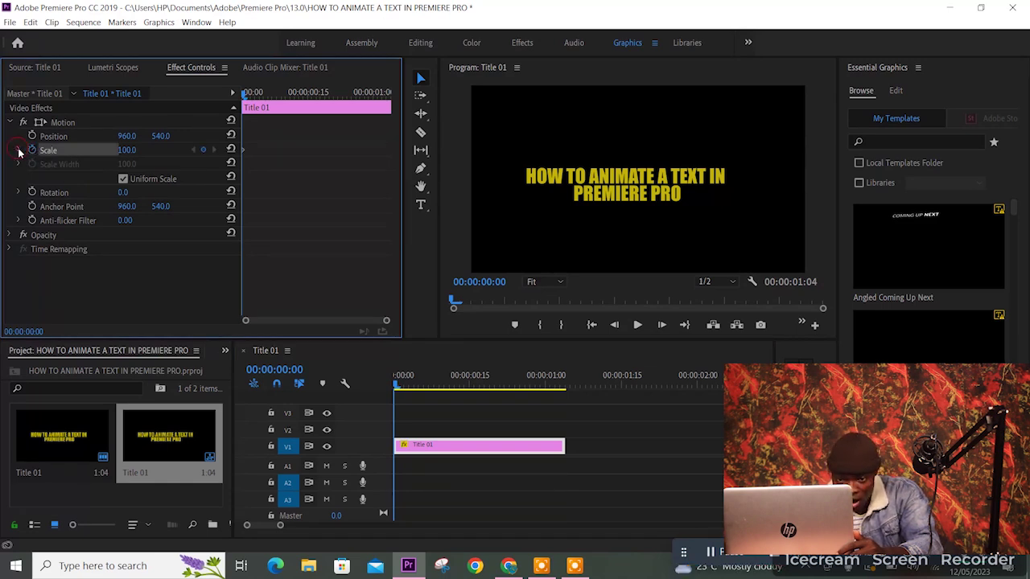
{"action": "left_click", "coordinate": [19, 151]}
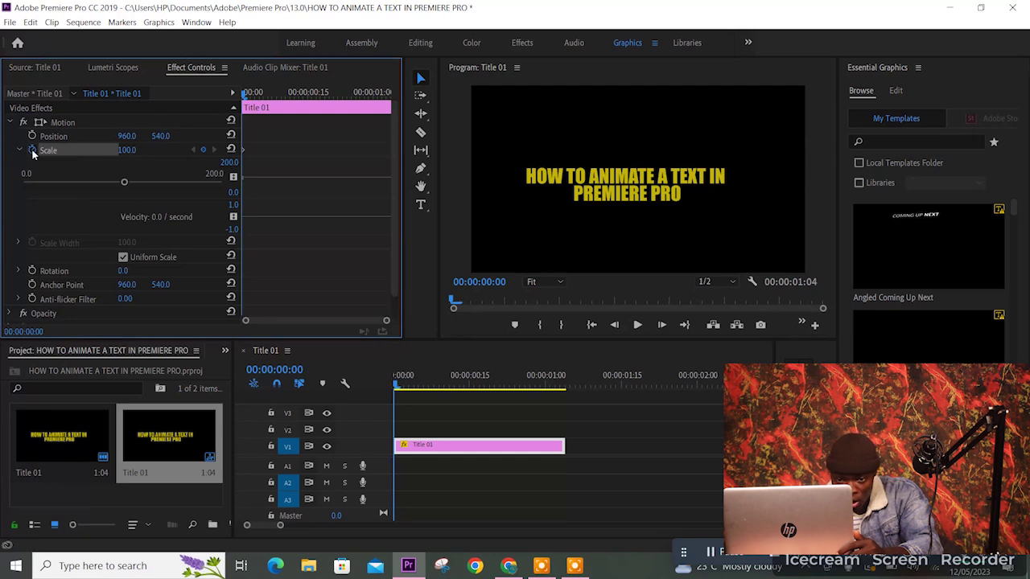
{"action": "left_click", "coordinate": [32, 151]}
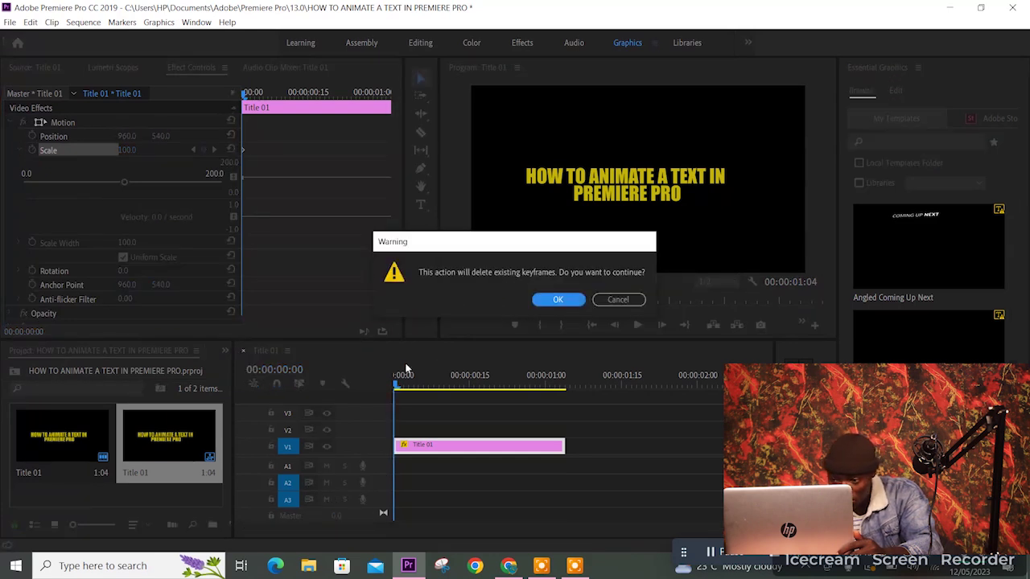
{"action": "left_click", "coordinate": [615, 300]}
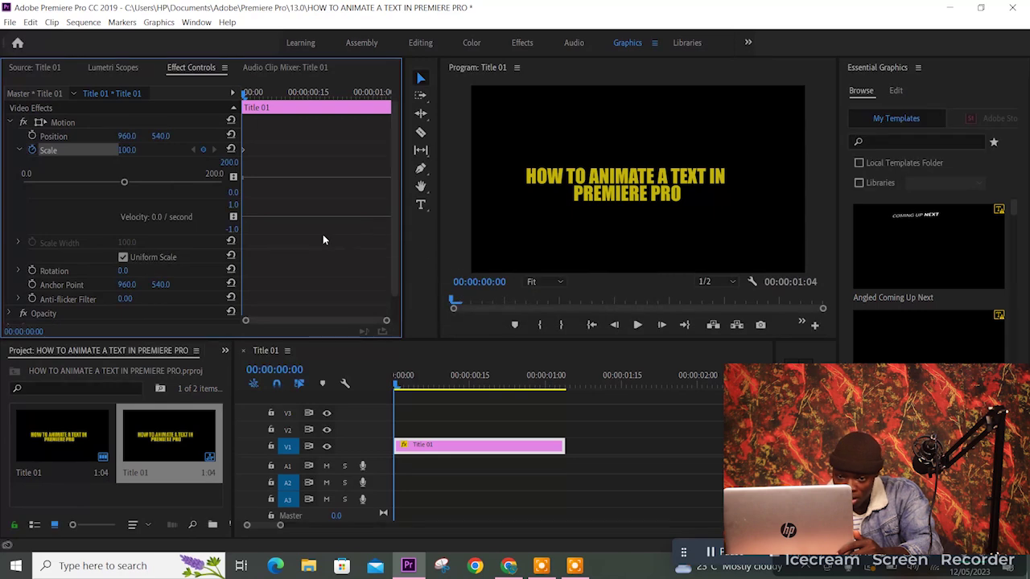
{"action": "left_click", "coordinate": [32, 150]}
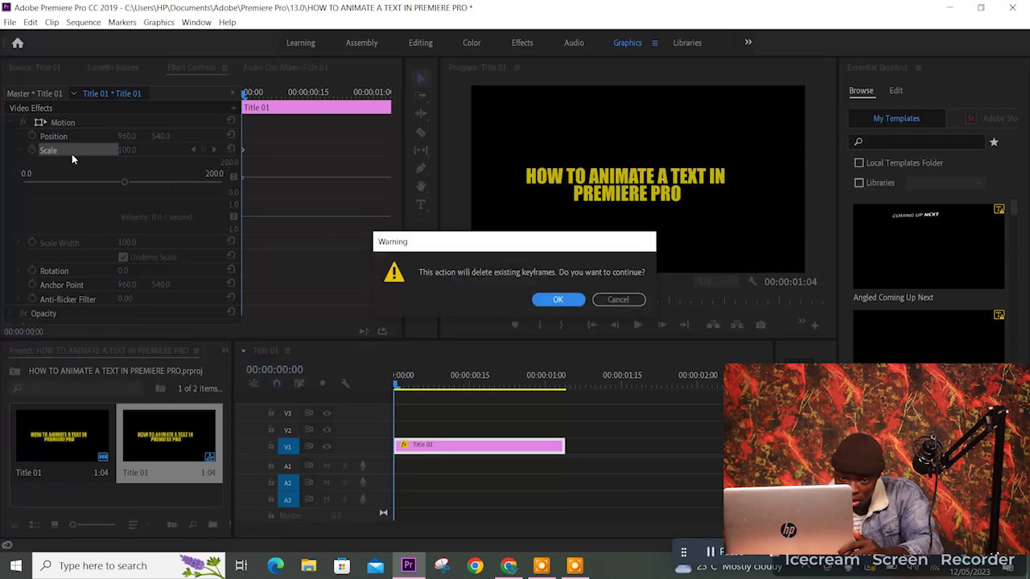
{"action": "left_click", "coordinate": [618, 301]}
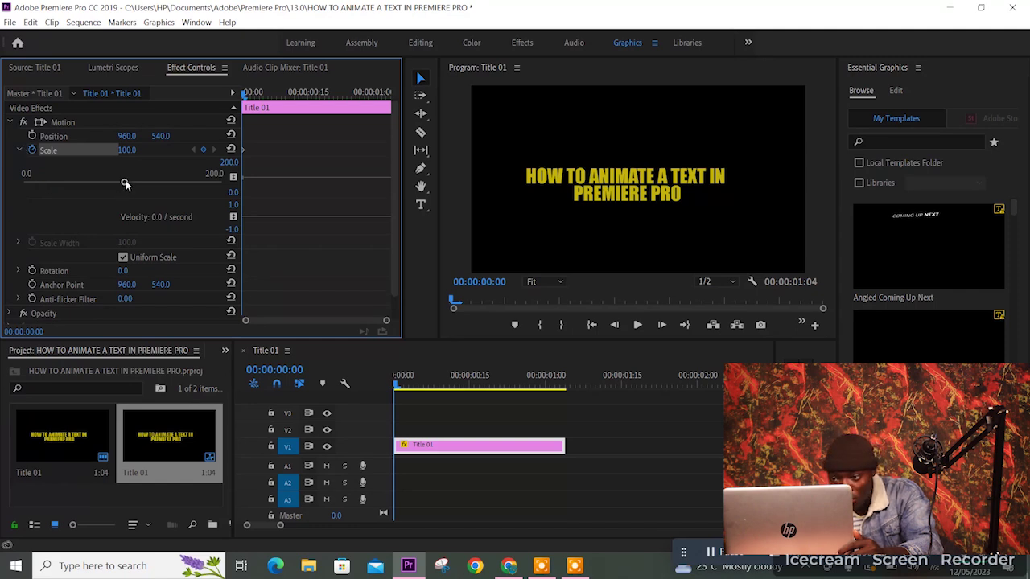
Drag the starting Scale down to 2.7 and preview the animation in the Program monitor
{"action": "left_click_drag", "start_coordinate": [125, 183], "coordinate": [24, 201]}
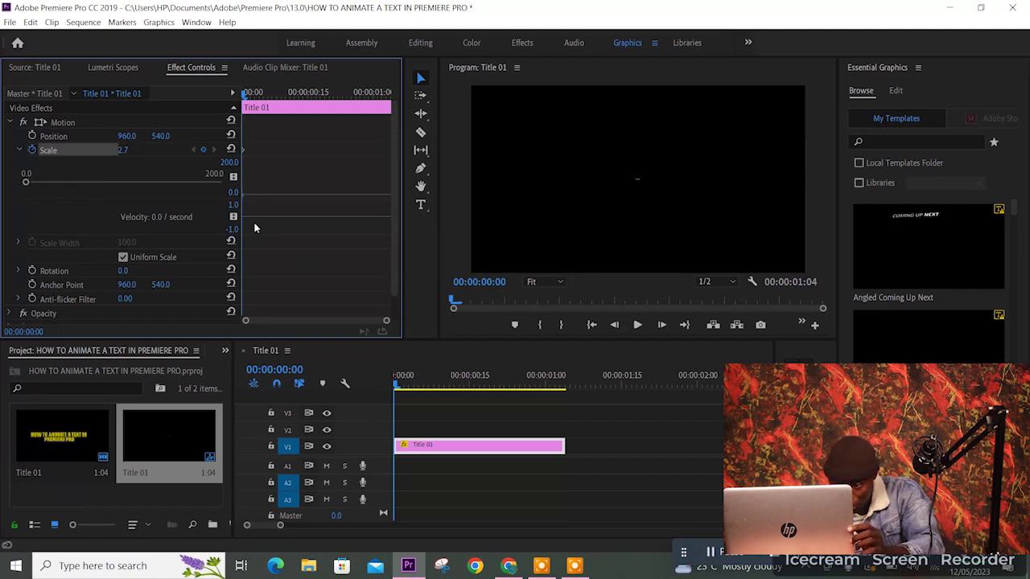
{"action": "left_click", "coordinate": [637, 325]}
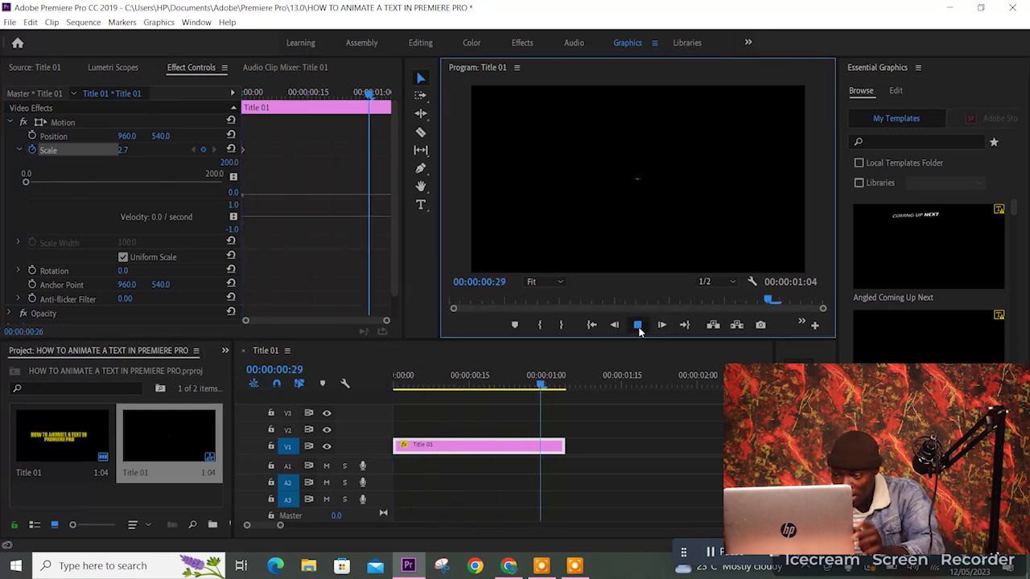
{"action": "left_click", "coordinate": [637, 326]}
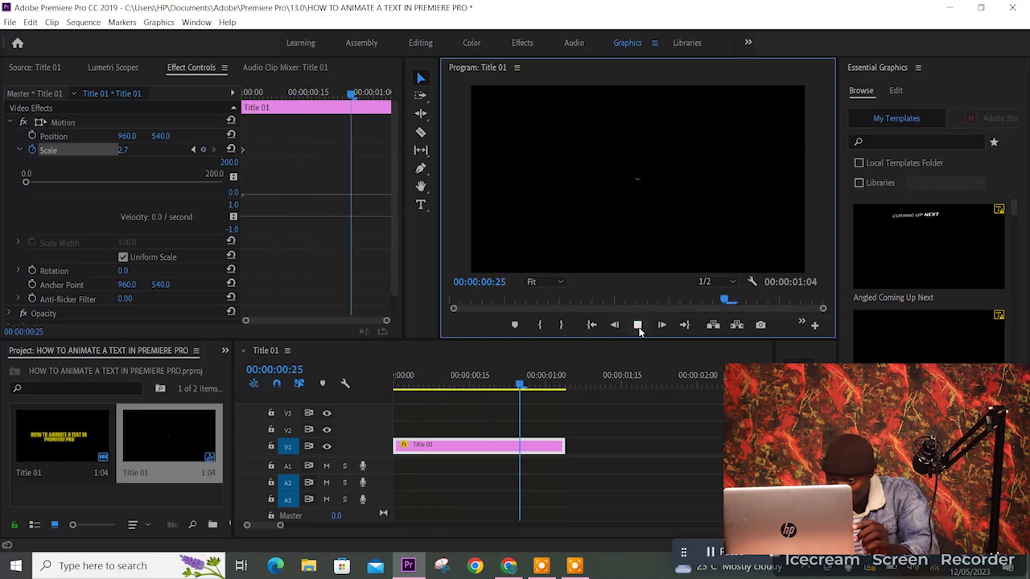
{"action": "left_click", "coordinate": [637, 325]}
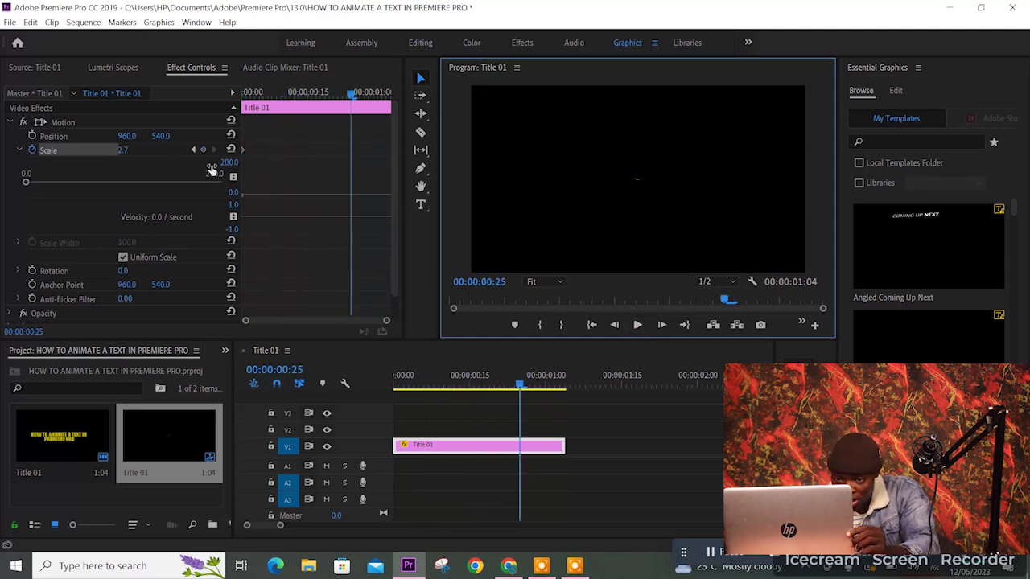
Add a Scale keyframe at frame 25, then enlarge the title at an earlier frame
{"action": "left_click", "coordinate": [204, 150]}
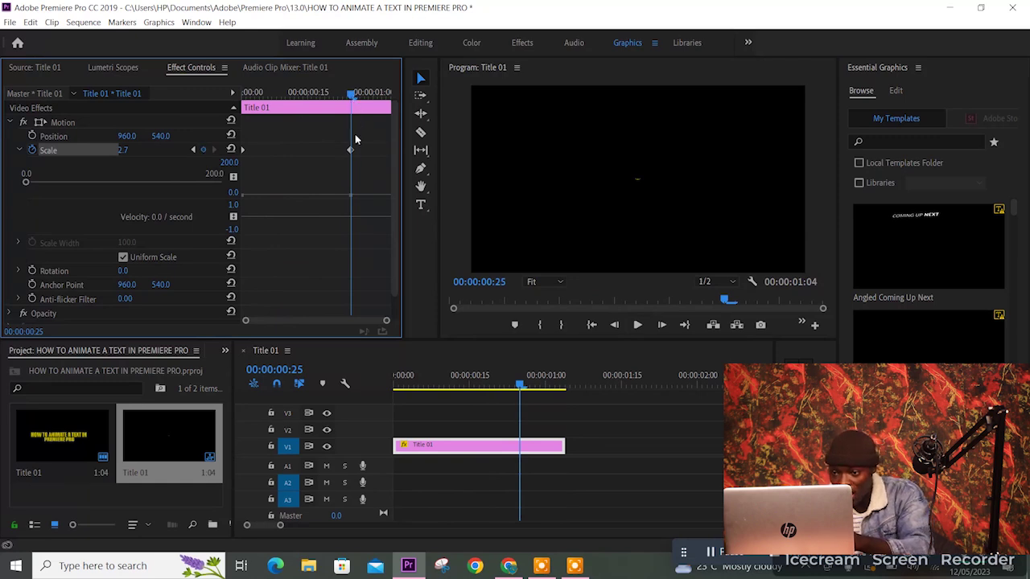
{"action": "left_click_drag", "start_coordinate": [351, 94], "coordinate": [272, 94]}
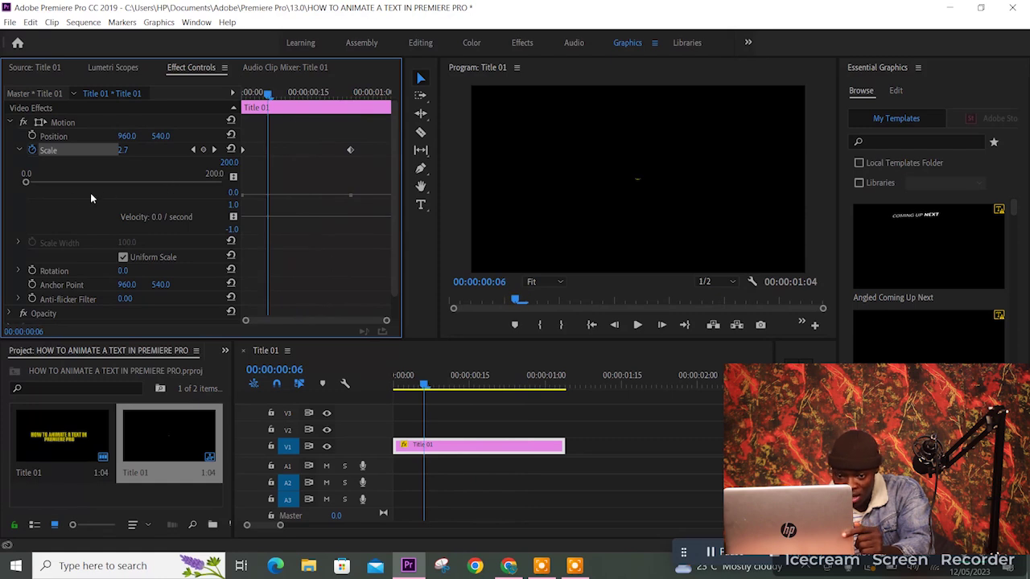
{"action": "left_click_drag", "start_coordinate": [26, 185], "coordinate": [217, 224]}
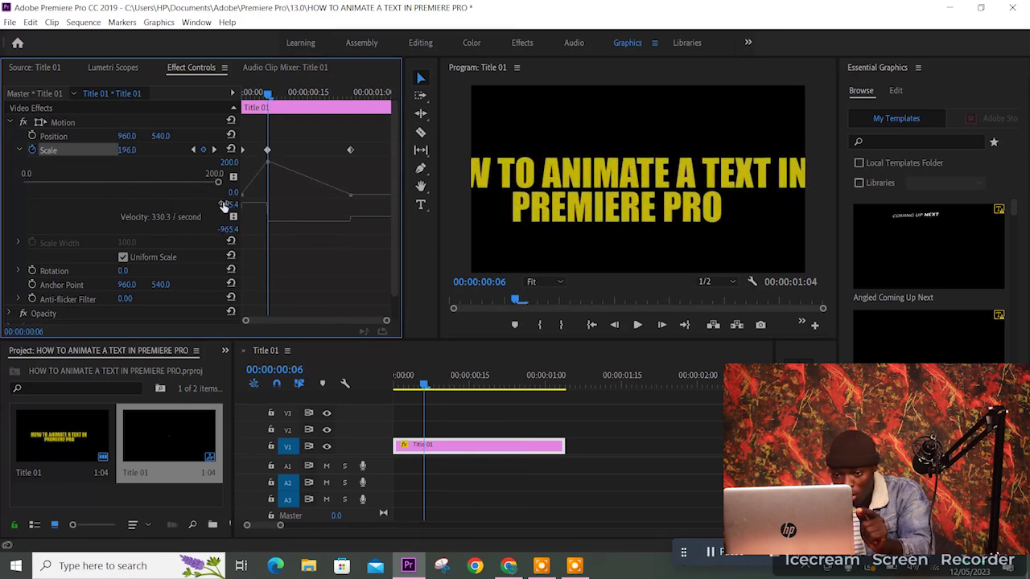
Preview the zoom, then enlarge the title at frame 17 for a third Scale keyframe
{"action": "left_click", "coordinate": [637, 325]}
{"action": "left_click", "coordinate": [638, 325]}
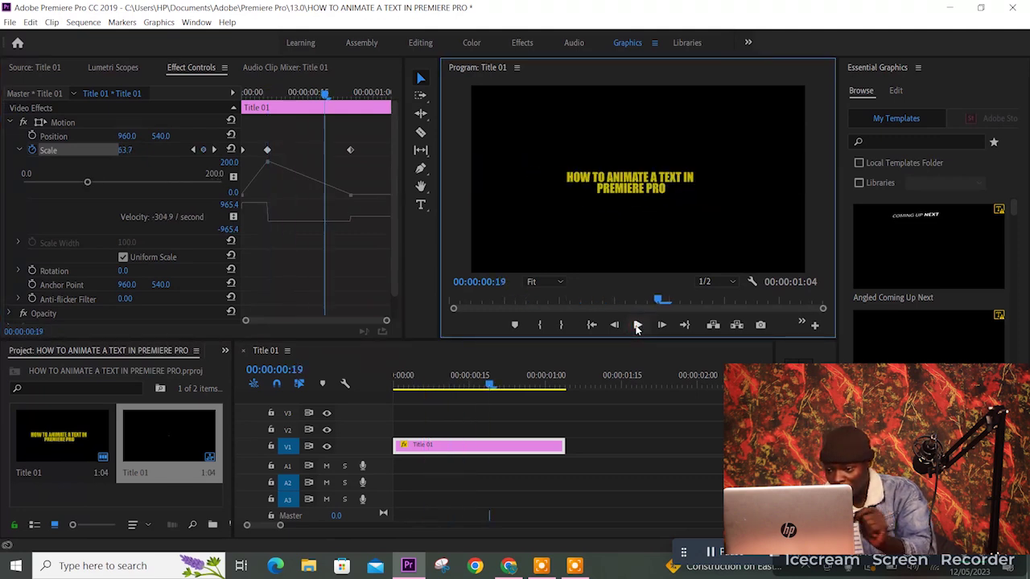
{"action": "left_click", "coordinate": [491, 390]}
{"action": "left_click_drag", "start_coordinate": [490, 389], "coordinate": [480, 389]}
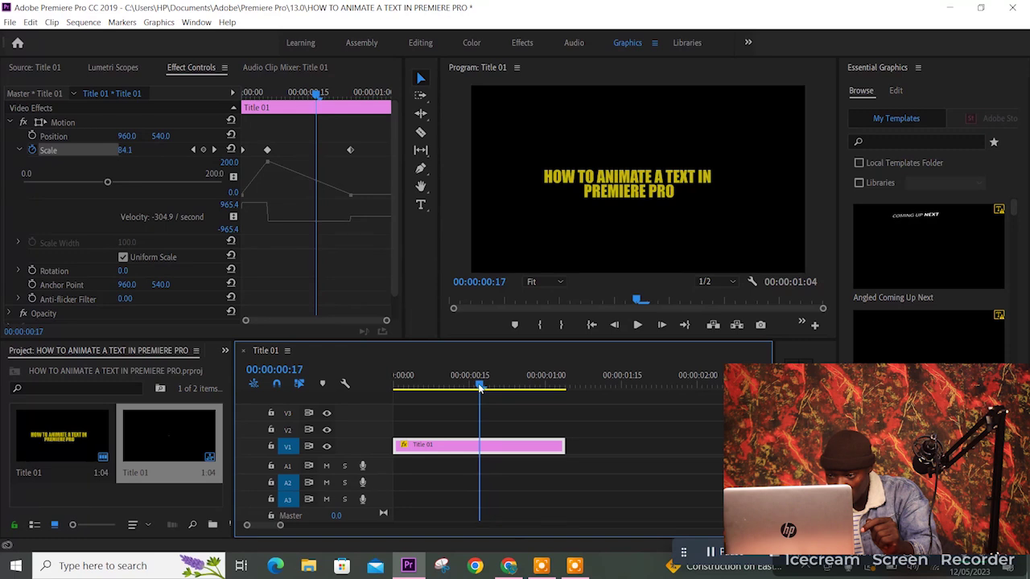
{"action": "left_click_drag", "start_coordinate": [107, 182], "coordinate": [160, 191]}
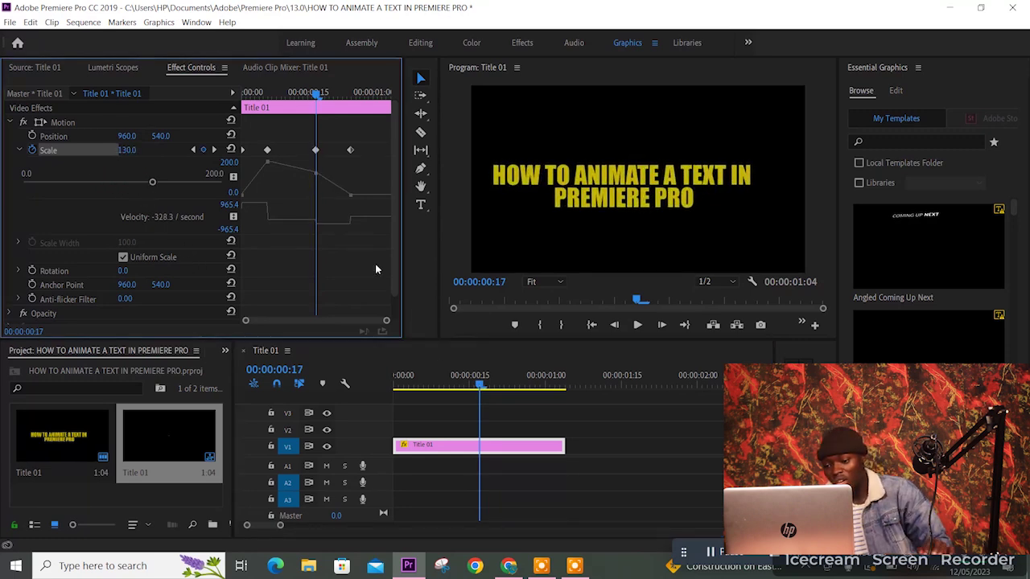
Replay the title animation from the start with the timeline zoomed out
{"action": "left_click", "coordinate": [486, 388]}
{"action": "key", "text": "Home"}
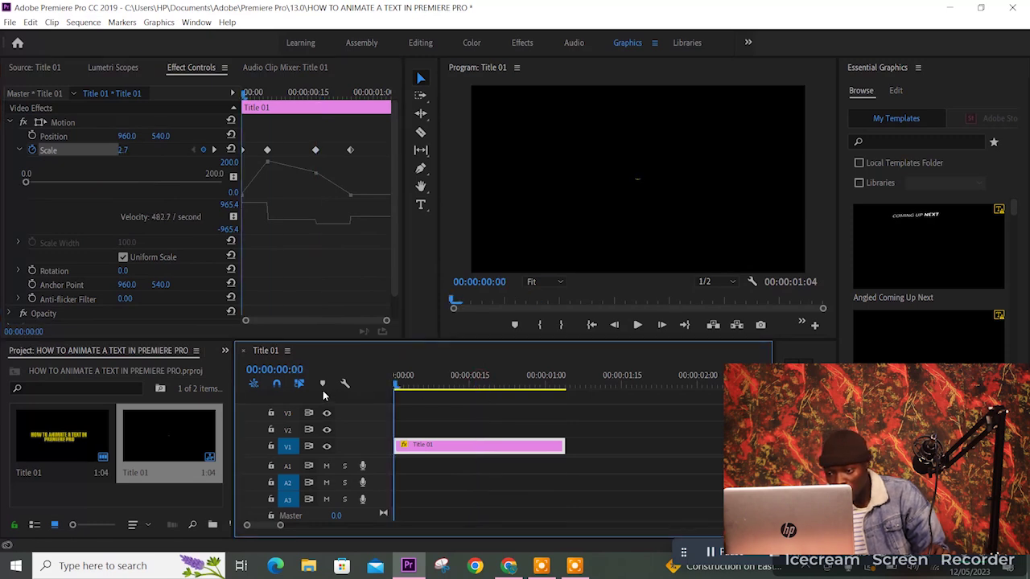
{"action": "left_click", "coordinate": [638, 325]}
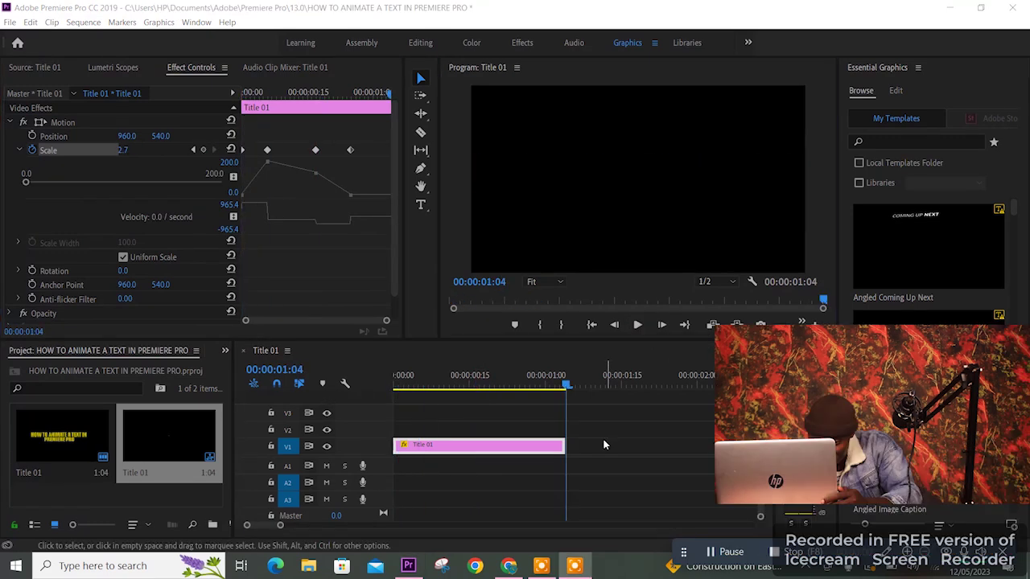
{"action": "key", "text": "Home"}
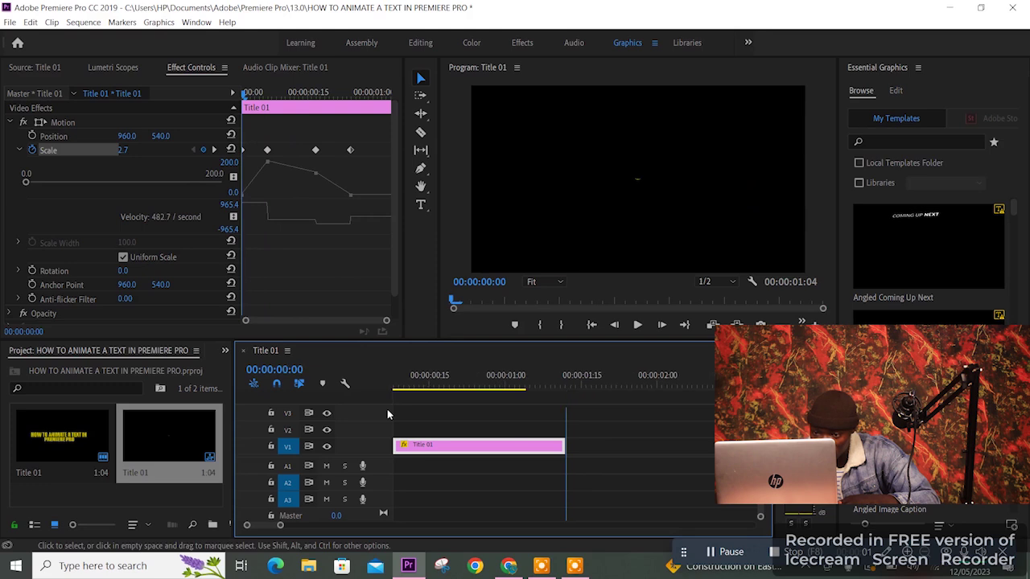
{"action": "key", "text": "minus"}
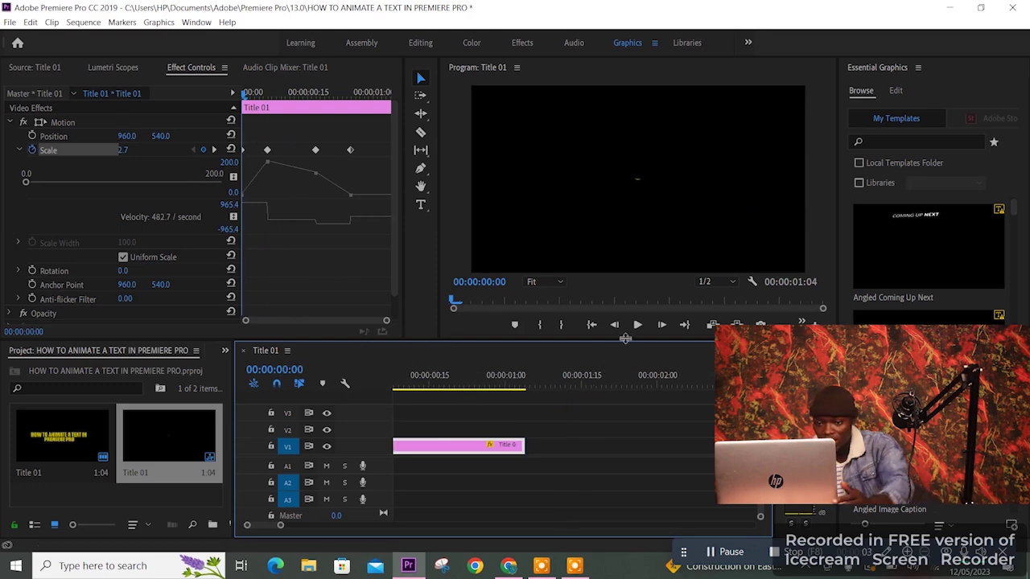
{"action": "left_click", "coordinate": [638, 326]}
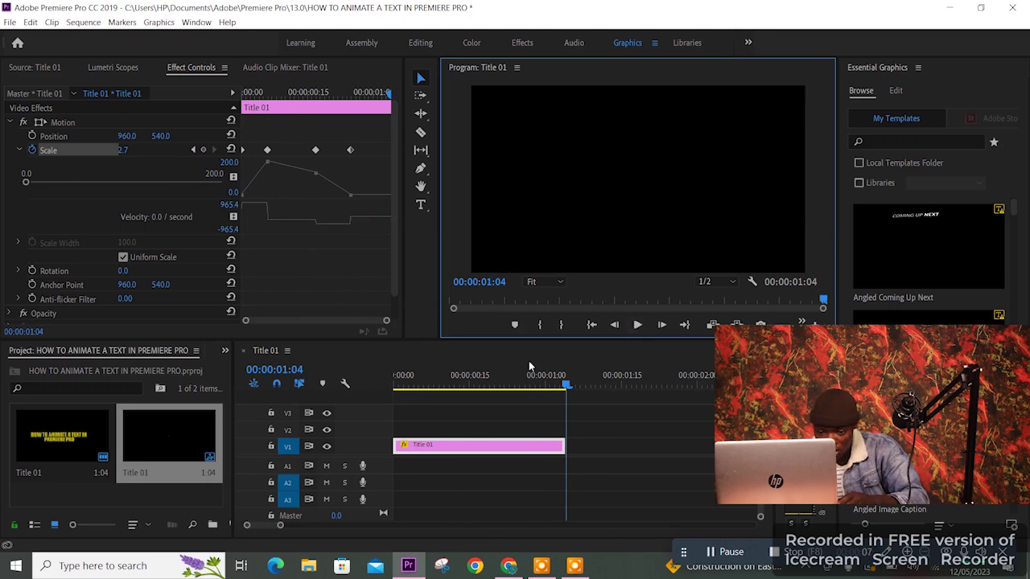
Scrub back to the start, then remove the Scale keyframes and the title clip
{"action": "left_click", "coordinate": [521, 396]}
{"action": "left_click_drag", "start_coordinate": [522, 396], "coordinate": [372, 393]}
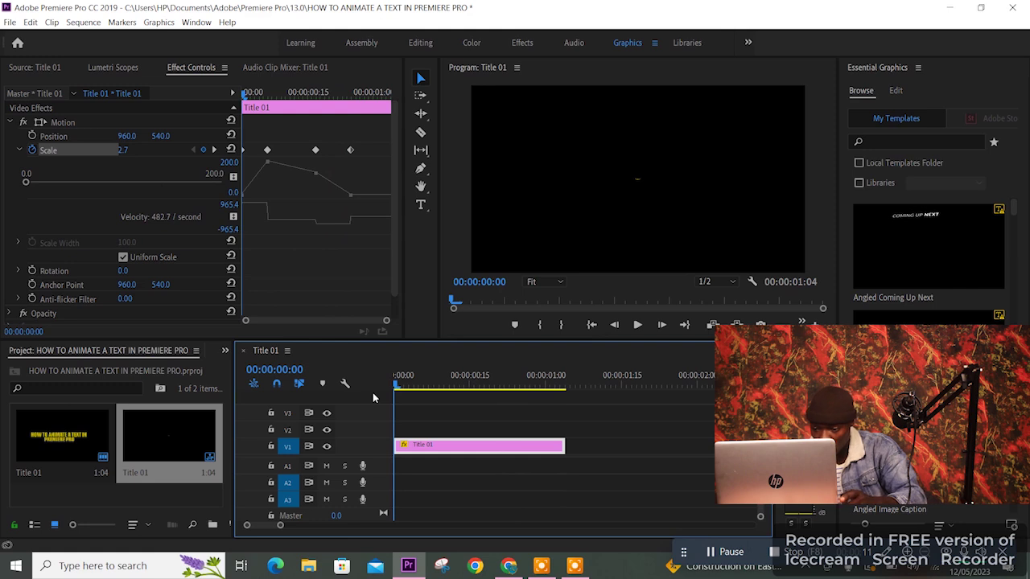
{"action": "key", "text": "ctrl+z"}
{"action": "key", "text": "ctrl+z"}
{"action": "key", "text": "ctrl+z"}
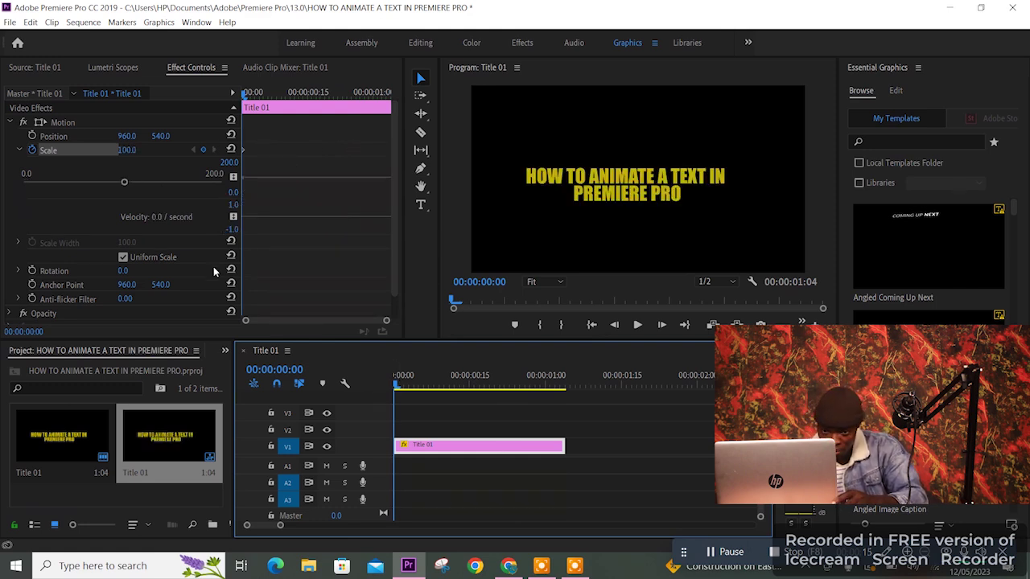
{"action": "key", "text": "ctrl+z"}
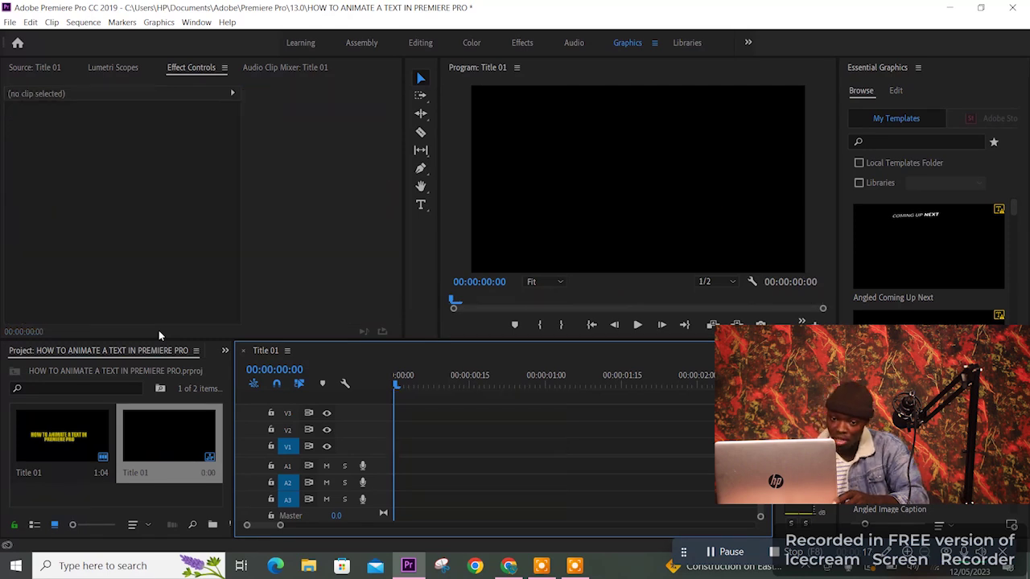
Place Title 01 on track V2 and turn on Scale keyframing at 100 on the first frame
{"action": "left_click_drag", "start_coordinate": [43, 419], "coordinate": [395, 431]}
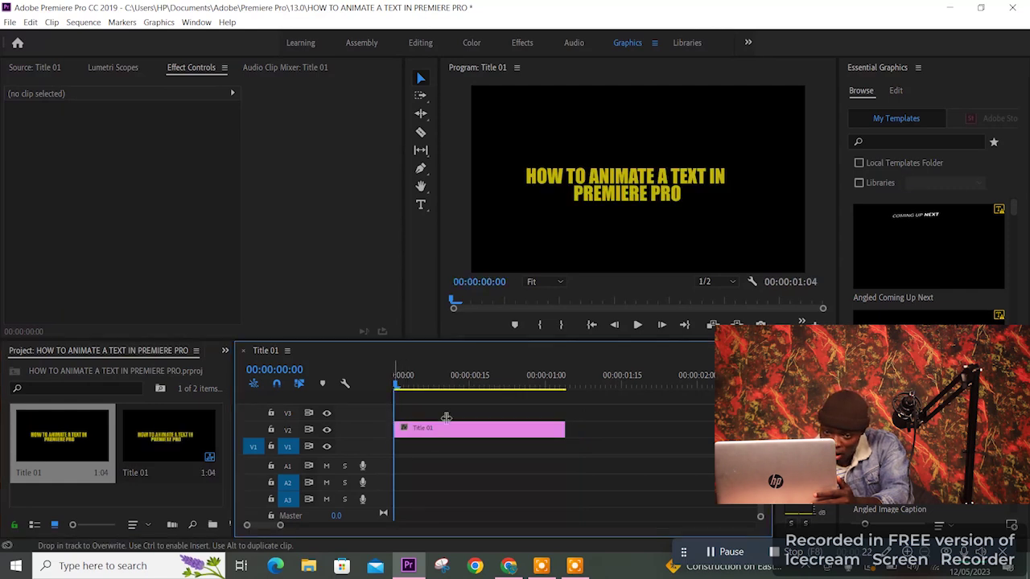
{"action": "left_click", "coordinate": [482, 438]}
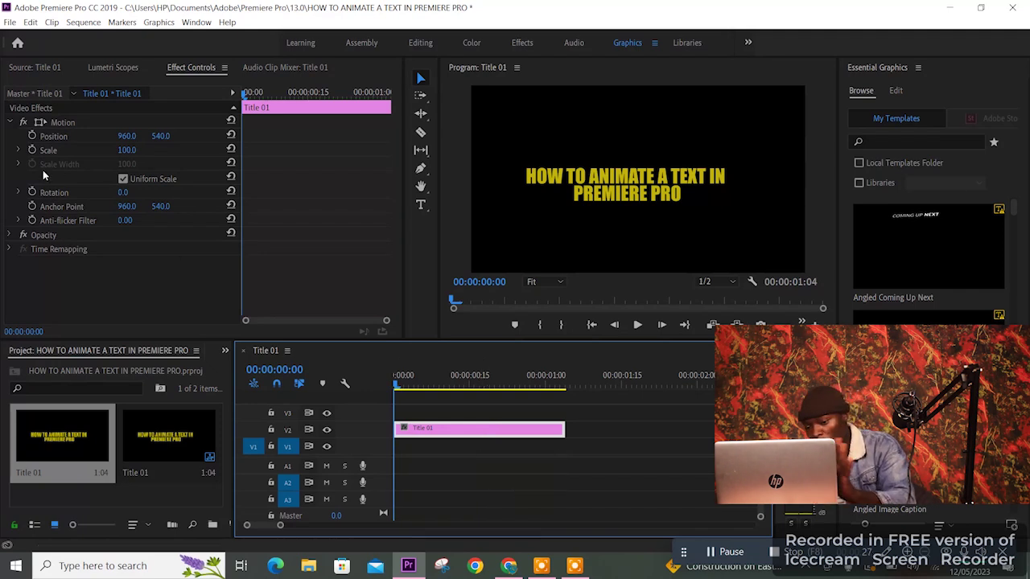
{"action": "left_click", "coordinate": [32, 151]}
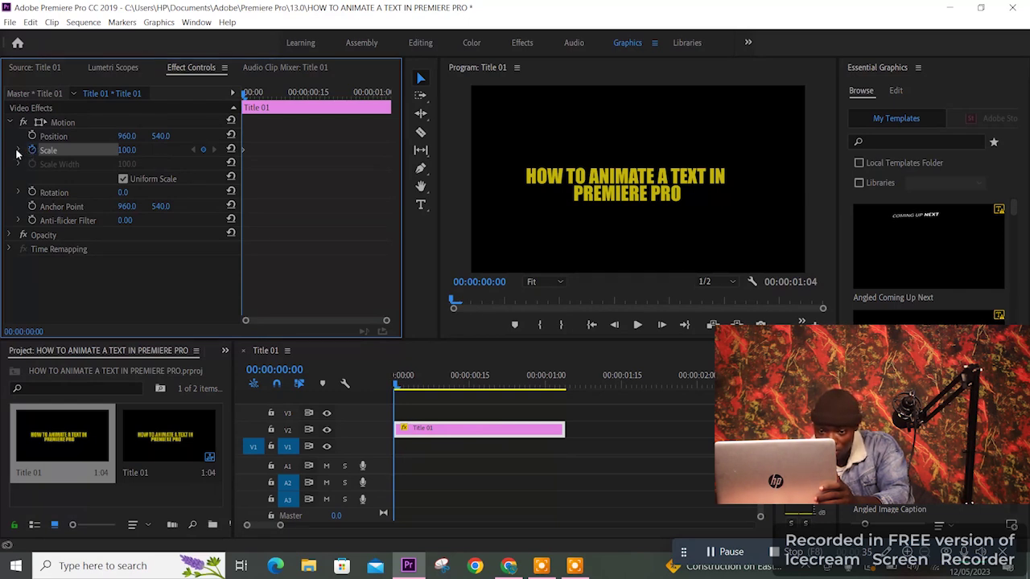
Keyframe the title's Scale at 0.0 on the first frame and 144.8 at 00:00:01:01
{"action": "left_click", "coordinate": [18, 151]}
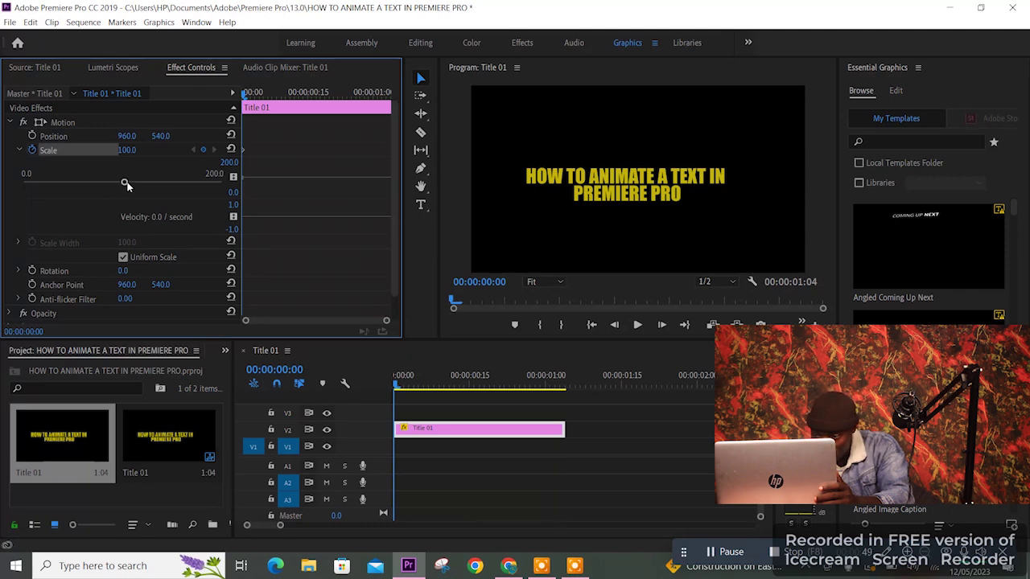
{"action": "left_click_drag", "start_coordinate": [124, 183], "coordinate": [2, 185]}
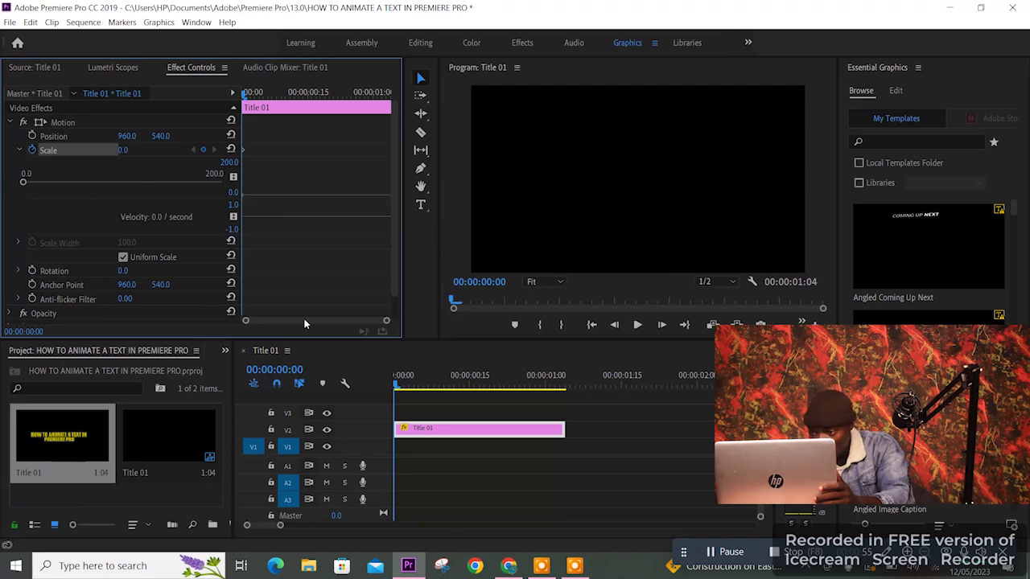
{"action": "left_click", "coordinate": [636, 325]}
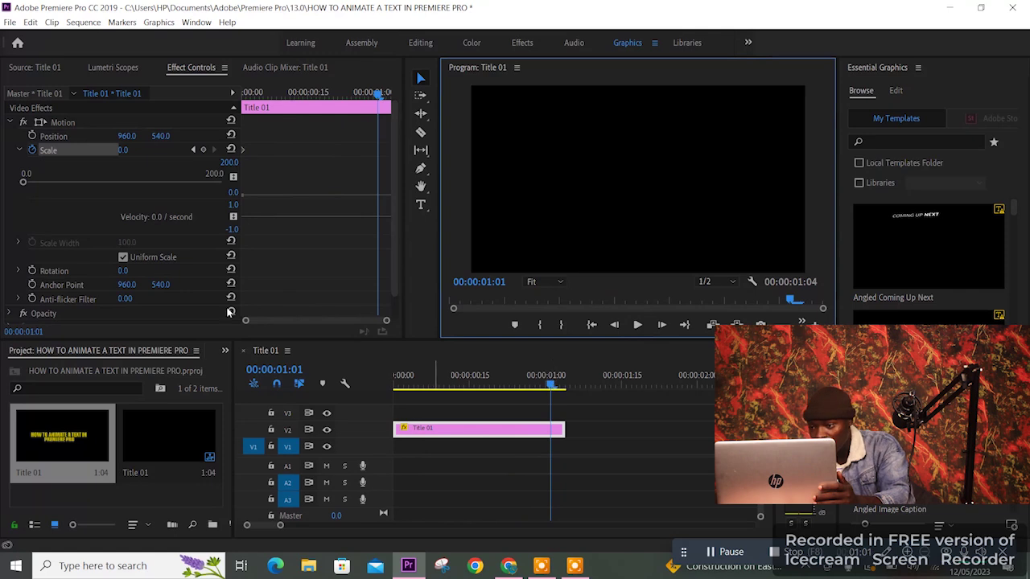
{"action": "left_click_drag", "start_coordinate": [24, 182], "coordinate": [167, 202]}
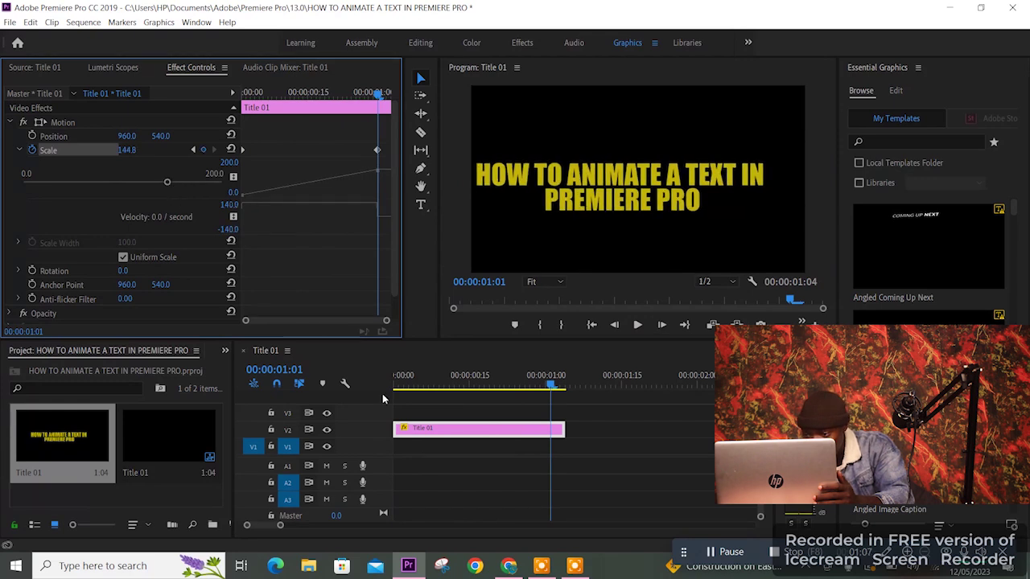
Preview the zoom-in from the sequence start and from frame 00:00:00:17, ending at 00:00:00:24
{"action": "left_click_drag", "start_coordinate": [548, 377], "coordinate": [268, 368]}
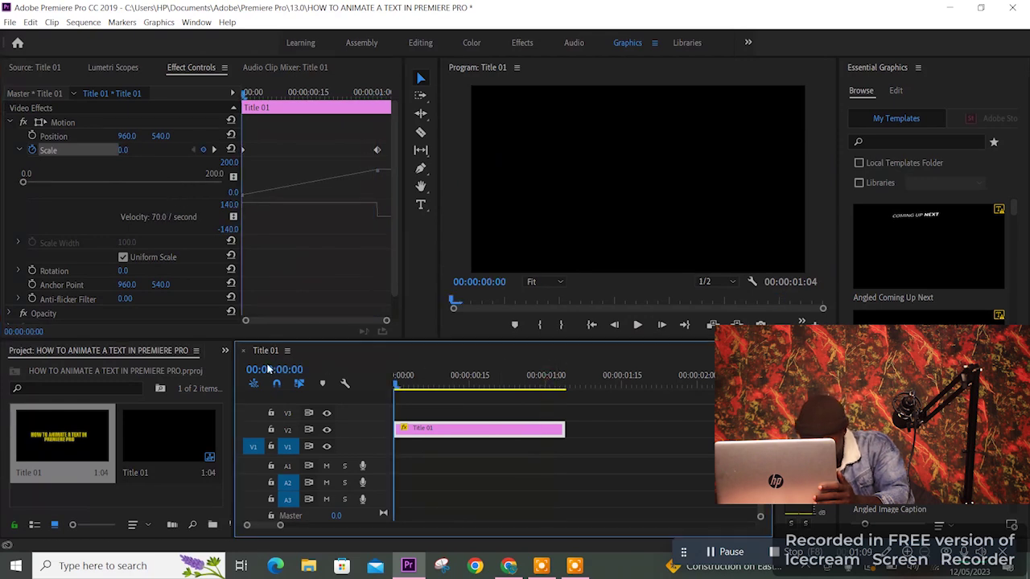
{"action": "left_click", "coordinate": [639, 326]}
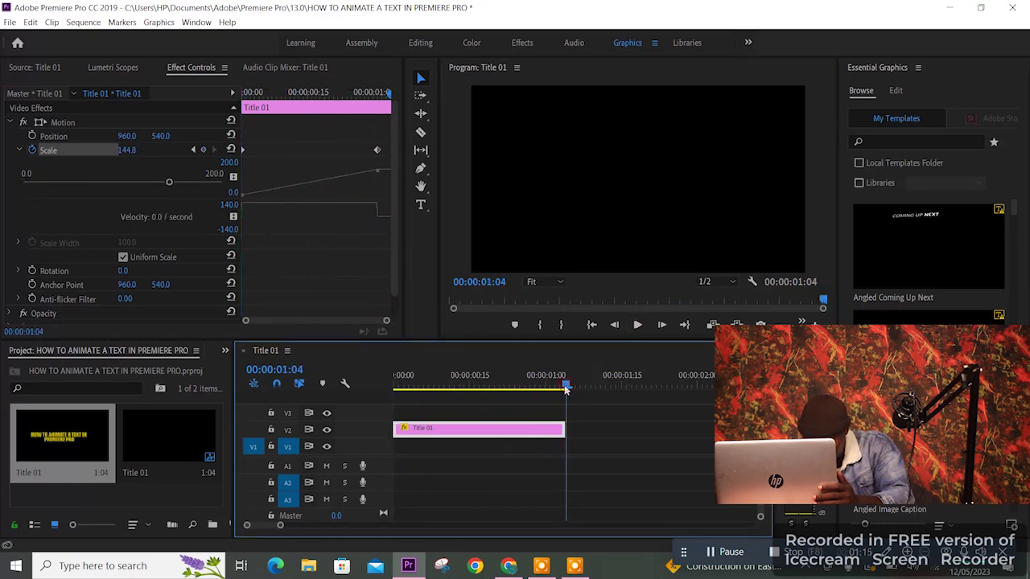
{"action": "left_click_drag", "start_coordinate": [515, 384], "coordinate": [481, 384]}
{"action": "left_click", "coordinate": [638, 326]}
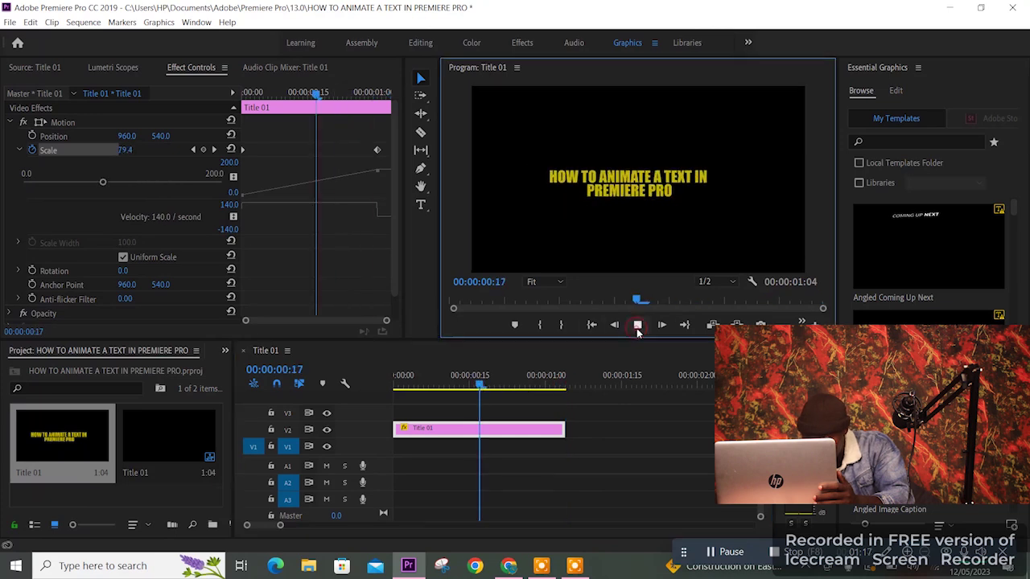
{"action": "left_click", "coordinate": [637, 326]}
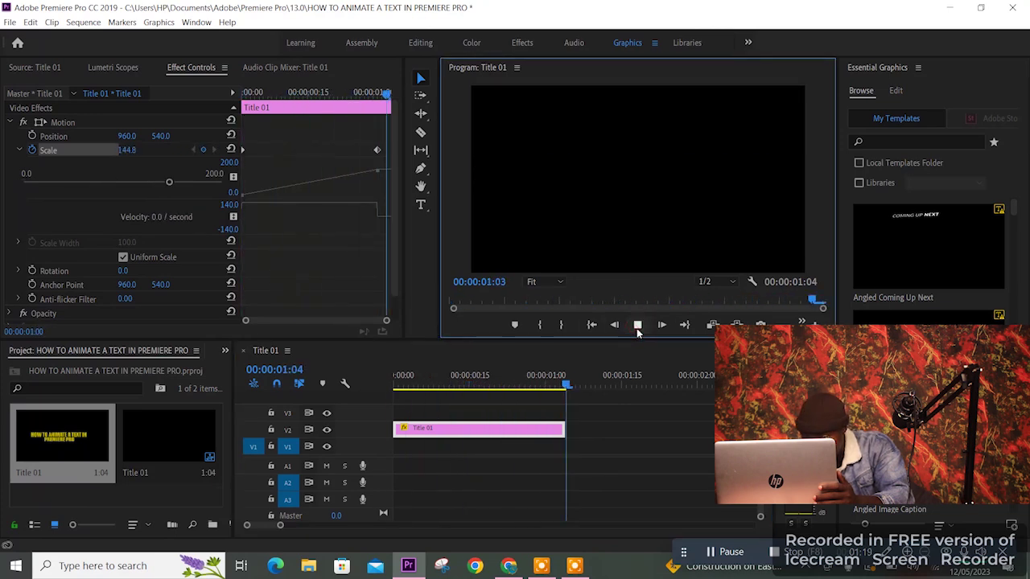
{"action": "left_click", "coordinate": [516, 387]}
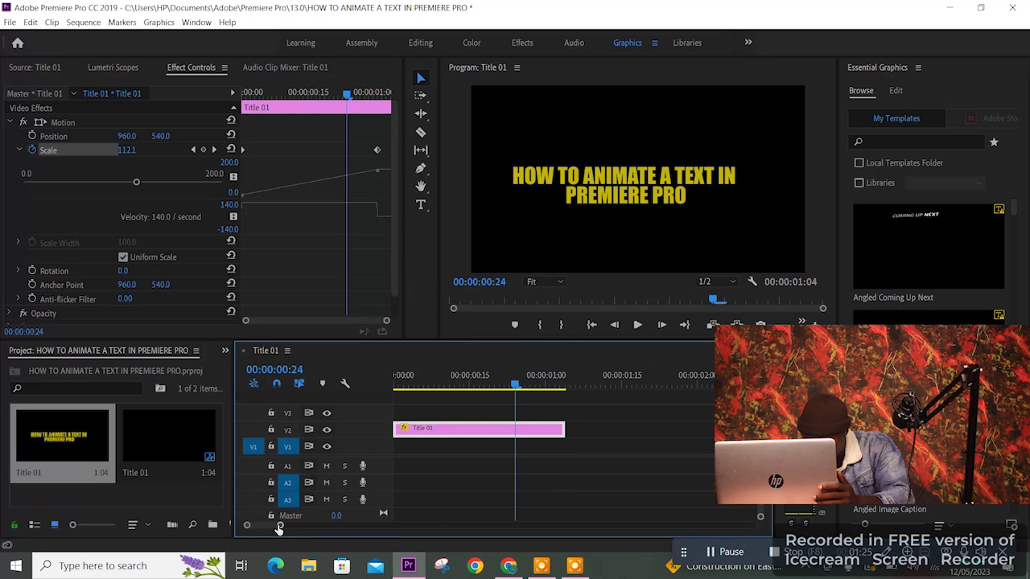
Zoom into the timeline and trim the end of the Title 01 clip shorter
{"action": "left_click_drag", "start_coordinate": [279, 527], "coordinate": [276, 528]}
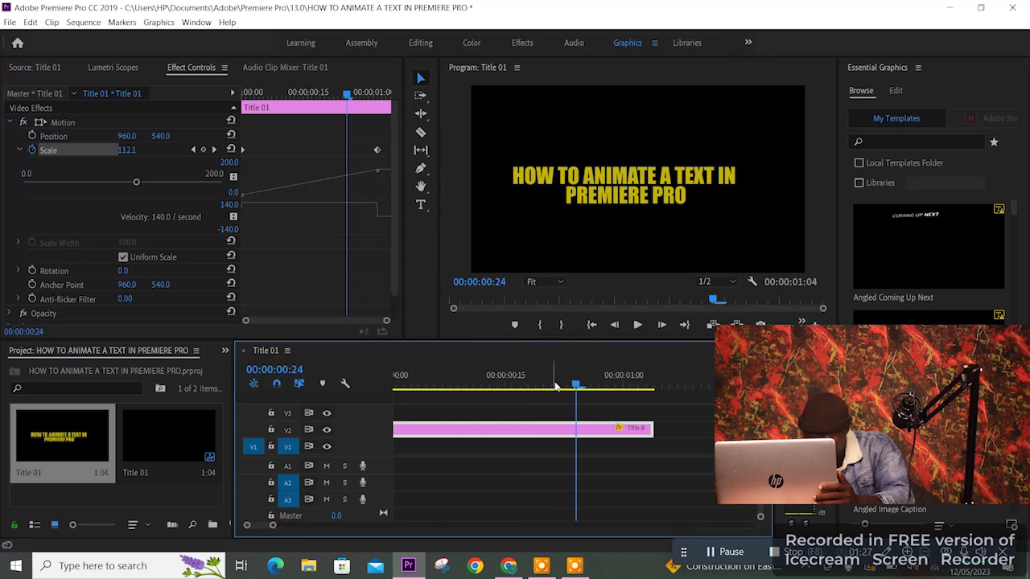
{"action": "left_click", "coordinate": [629, 330]}
{"action": "left_click", "coordinate": [629, 329]}
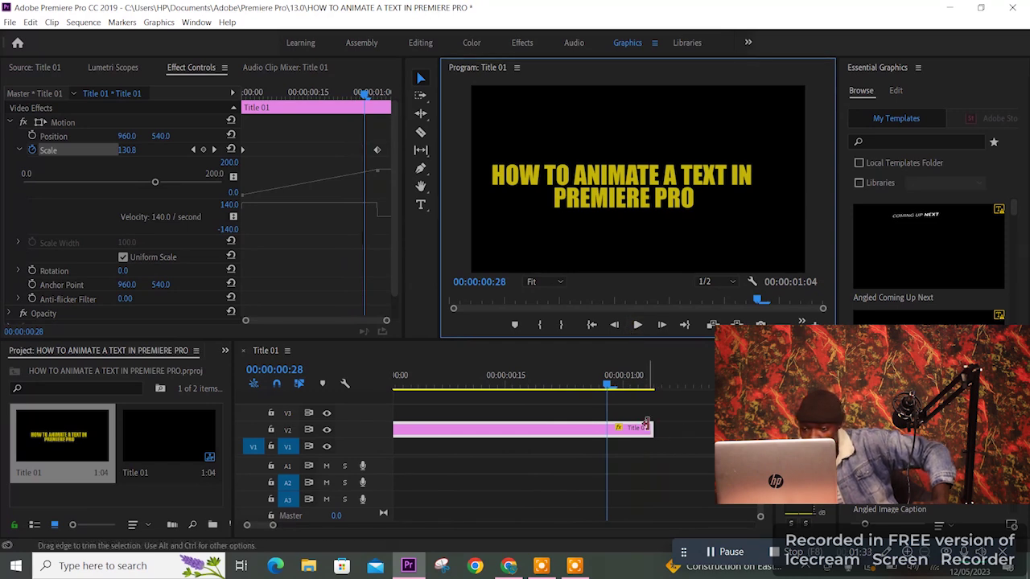
{"action": "left_click_drag", "start_coordinate": [656, 429], "coordinate": [606, 430]}
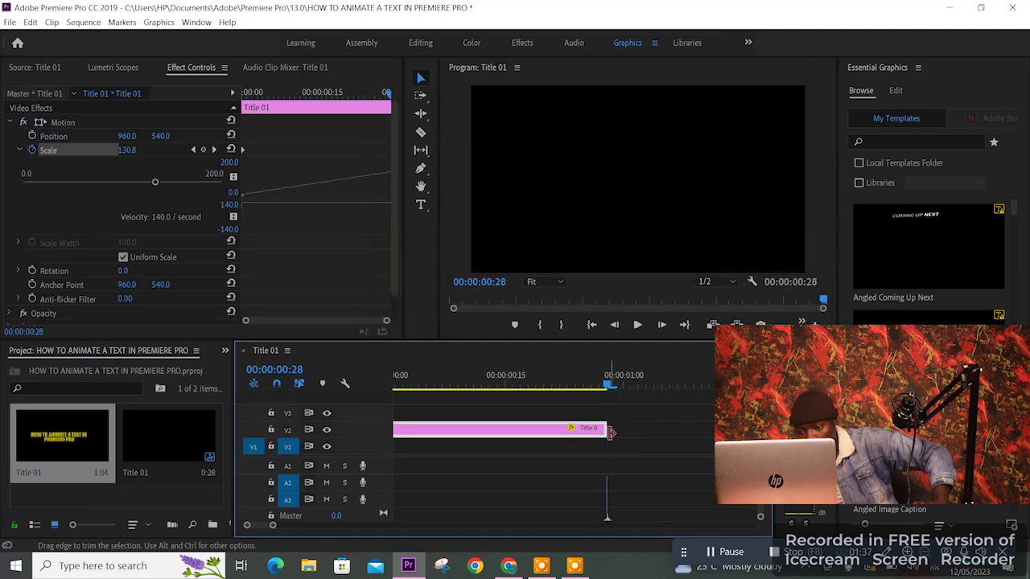
Play the trimmed title from 00:00:00:00 to check it zooms in from Scale 0.0
{"action": "left_click_drag", "start_coordinate": [618, 395], "coordinate": [349, 412]}
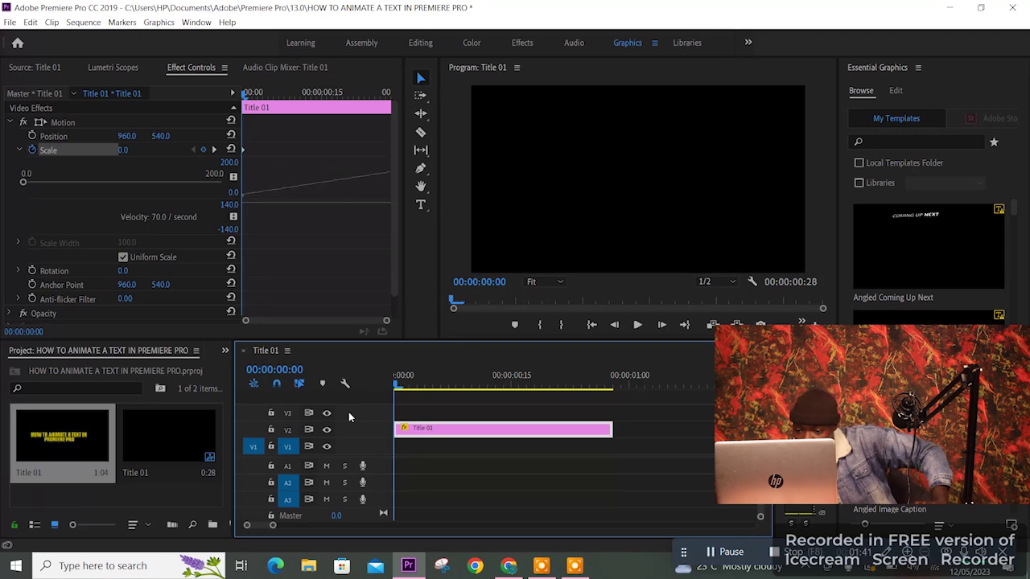
{"action": "key", "text": "space"}
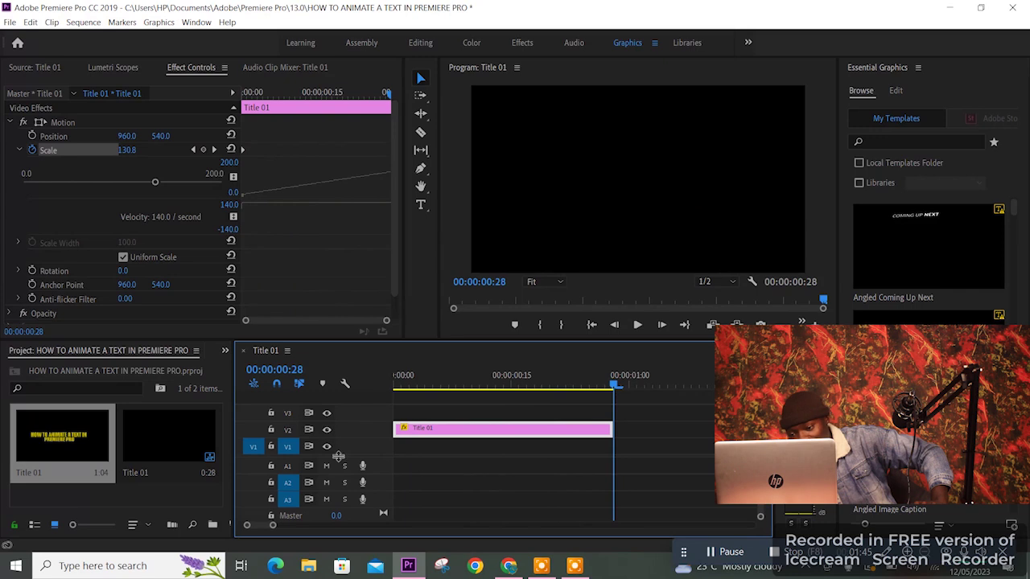
{"action": "left_click", "coordinate": [559, 386]}
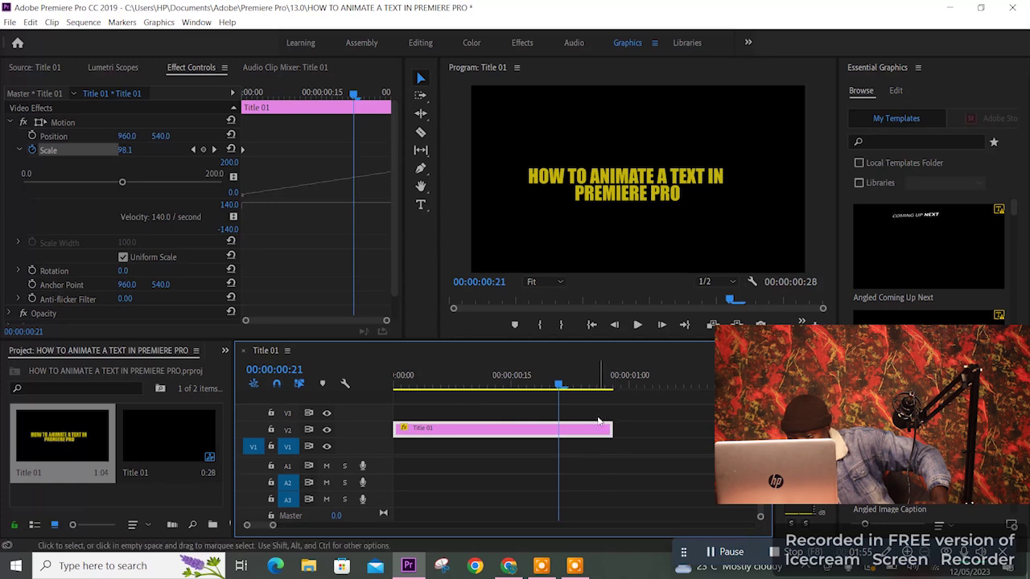
{"action": "left_click_drag", "start_coordinate": [563, 392], "coordinate": [369, 387]}
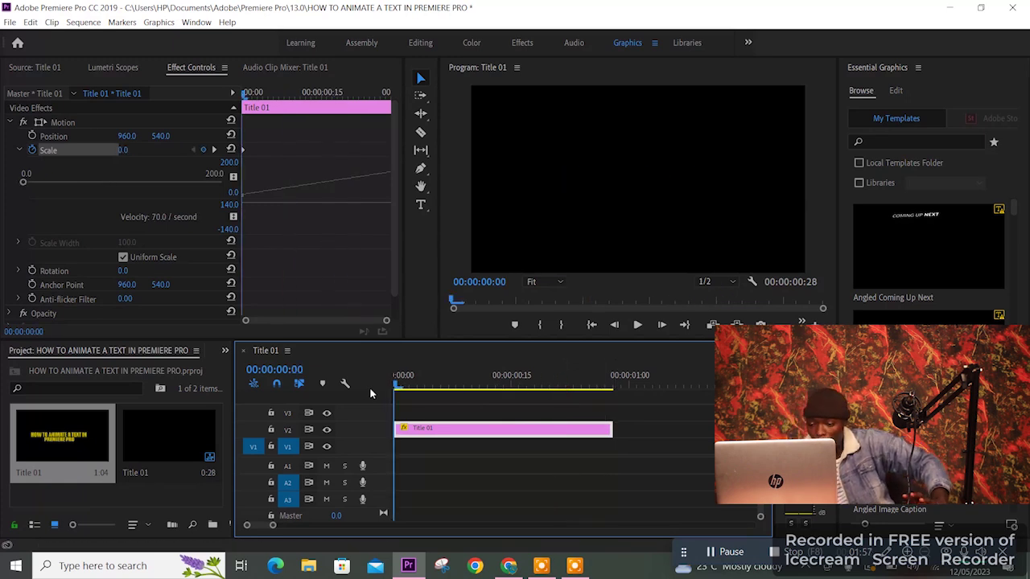
{"action": "key", "text": "space"}
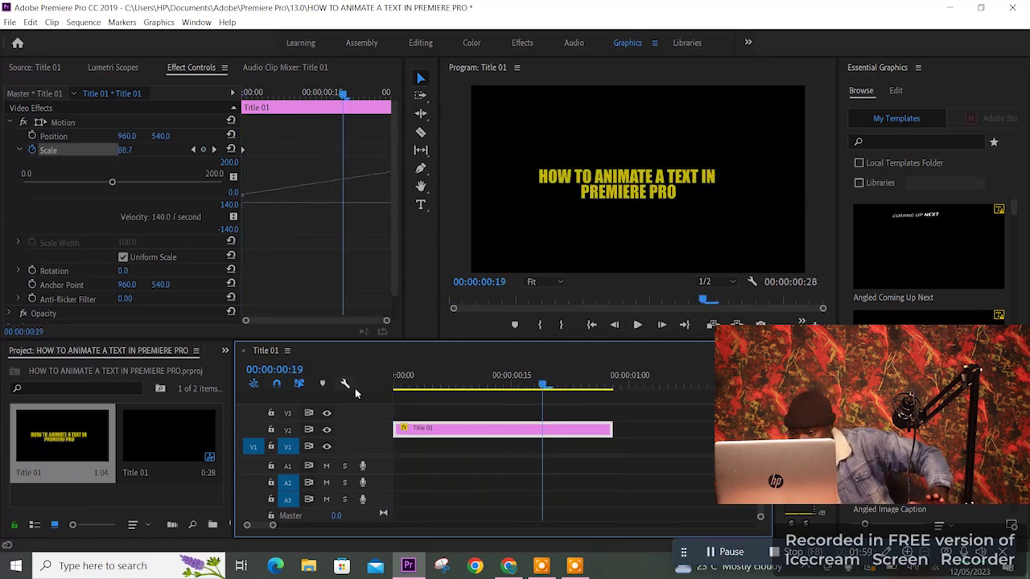
Apply the default Cross Dissolve at Title 01's end, then scrub frames 12-15 to view it
{"action": "right_click", "coordinate": [615, 424]}
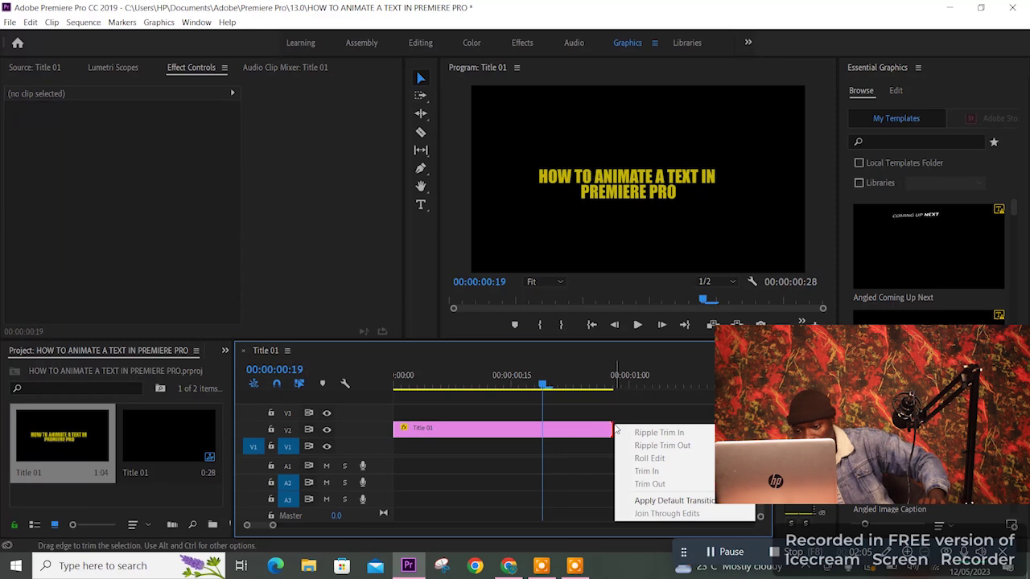
{"action": "left_click", "coordinate": [670, 501]}
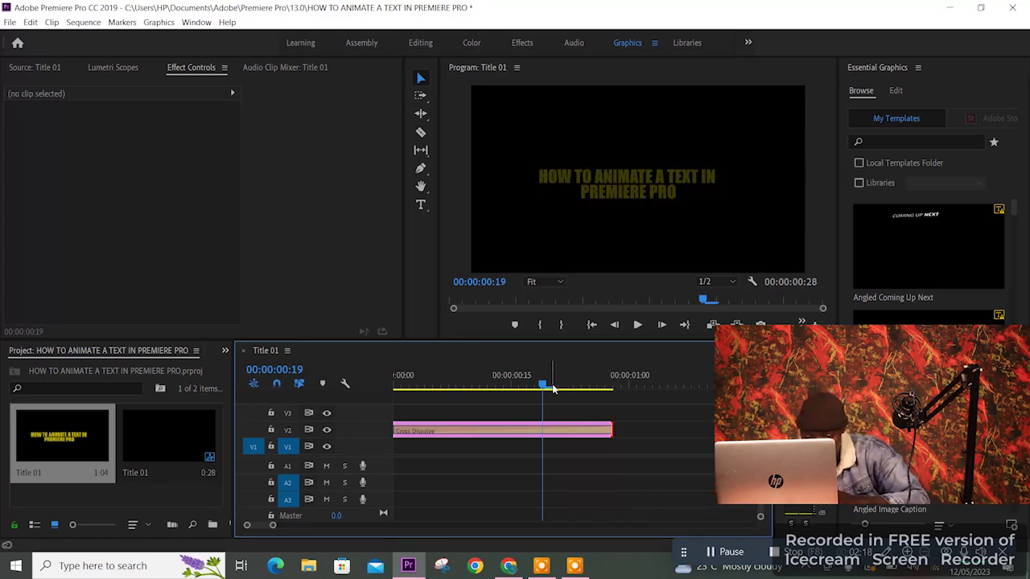
{"action": "left_click_drag", "start_coordinate": [545, 385], "coordinate": [478, 389]}
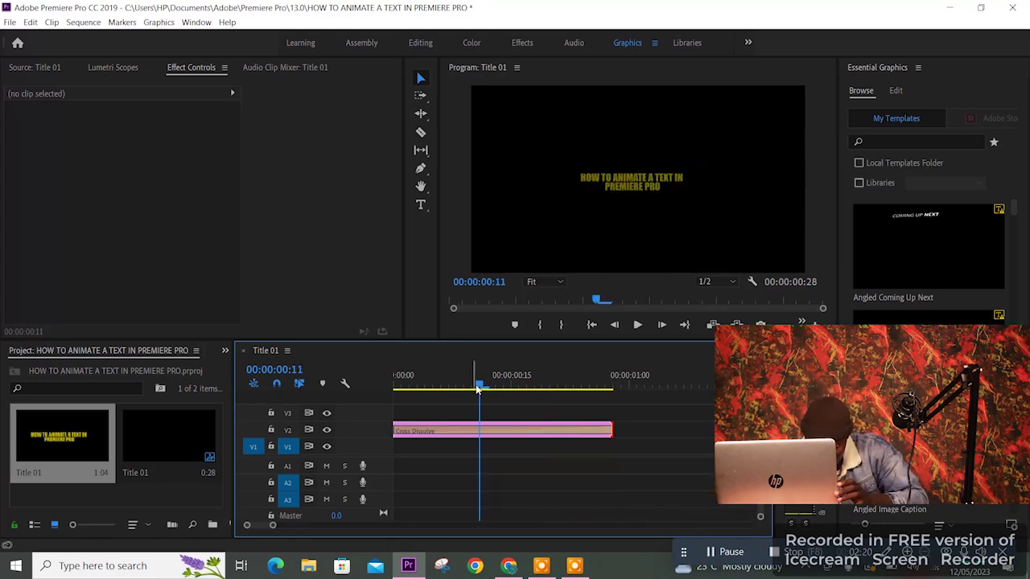
{"action": "left_click", "coordinate": [490, 388]}
{"action": "left_click_drag", "start_coordinate": [490, 388], "coordinate": [516, 390]}
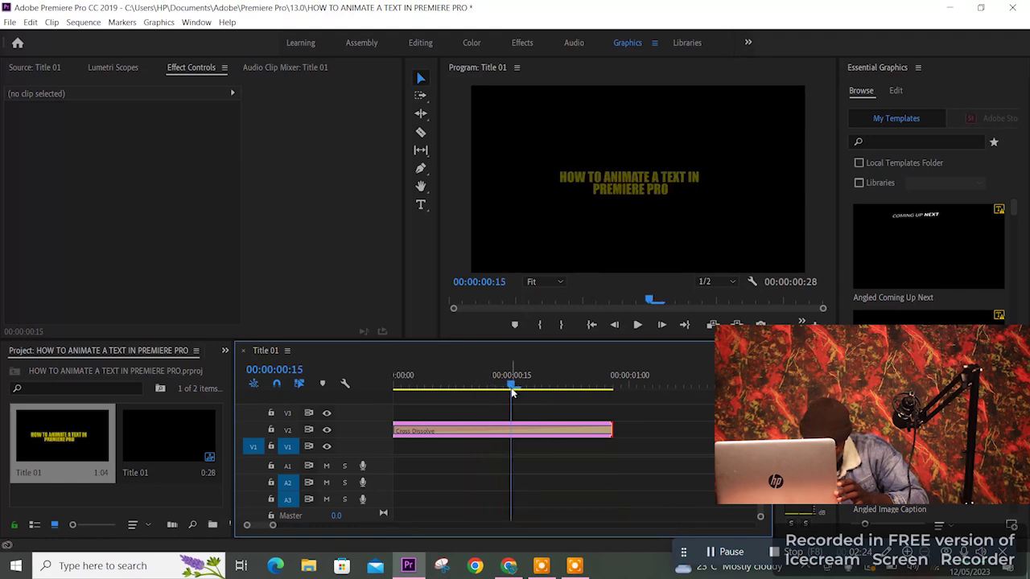
{"action": "left_click", "coordinate": [88, 388]}
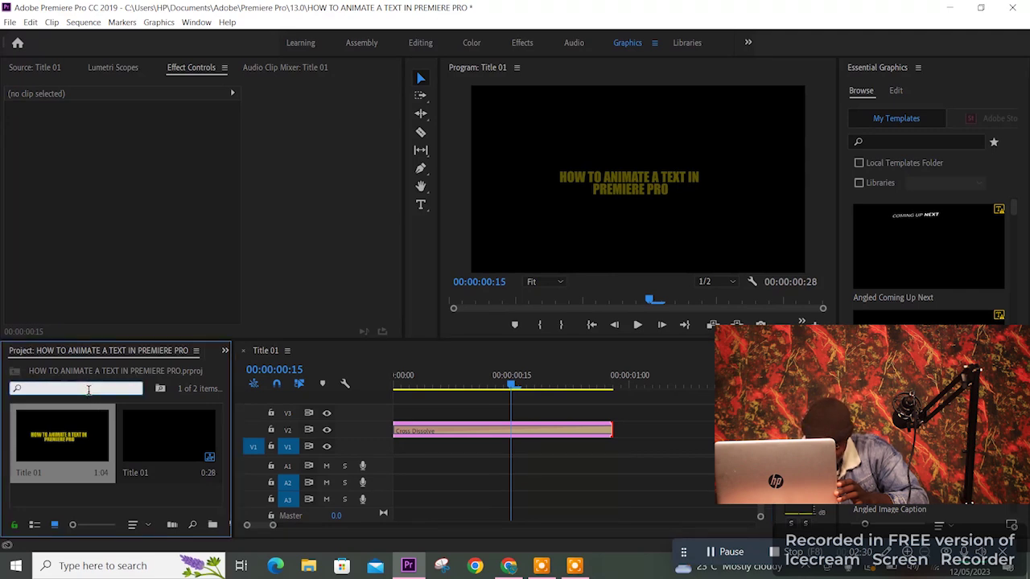
Show the Effects panel, expand Video Transitions > 3D Motion, and pick up Cube Spin
{"action": "left_click", "coordinate": [226, 351]}
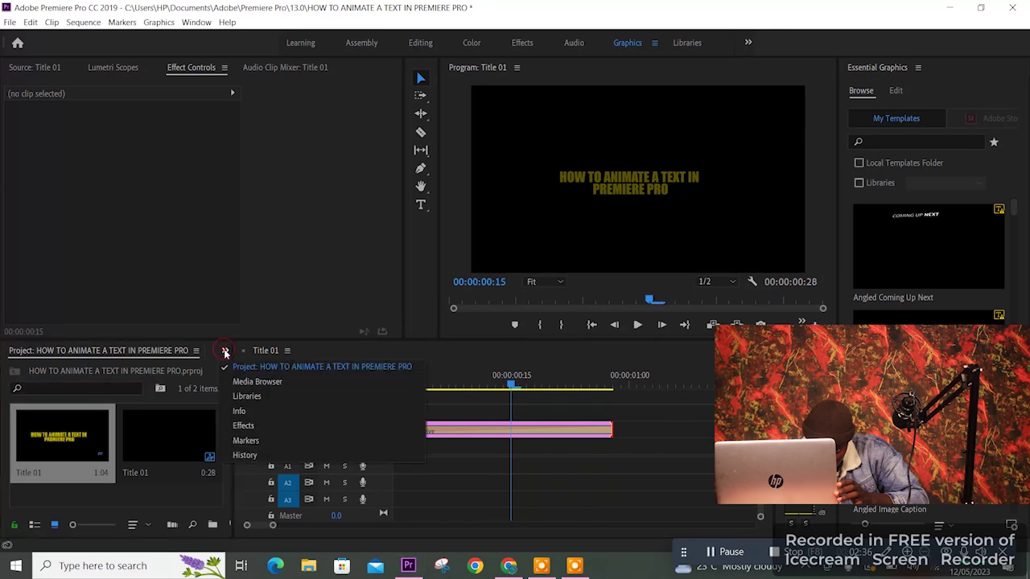
{"action": "left_click", "coordinate": [242, 426]}
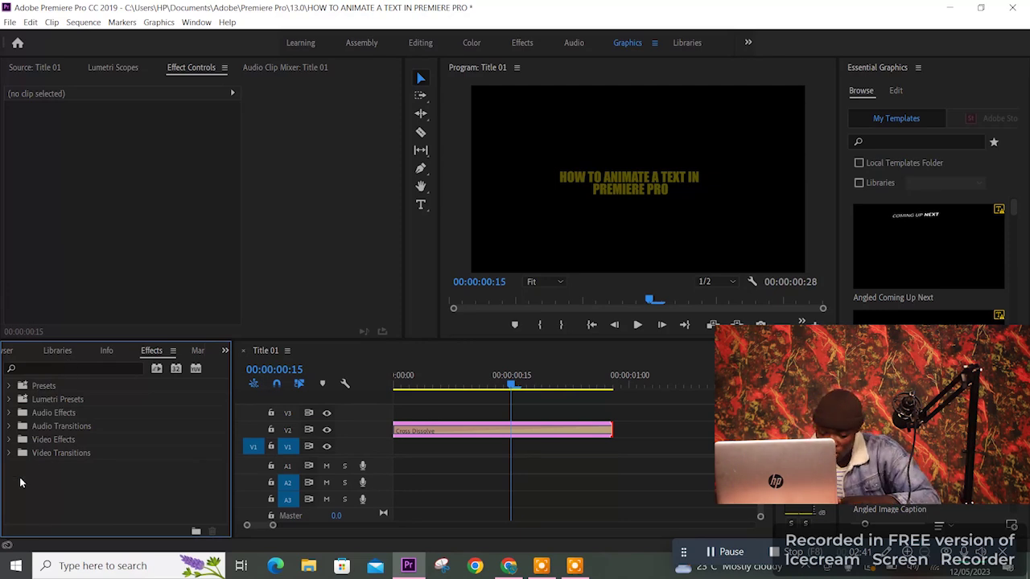
{"action": "left_click", "coordinate": [10, 454]}
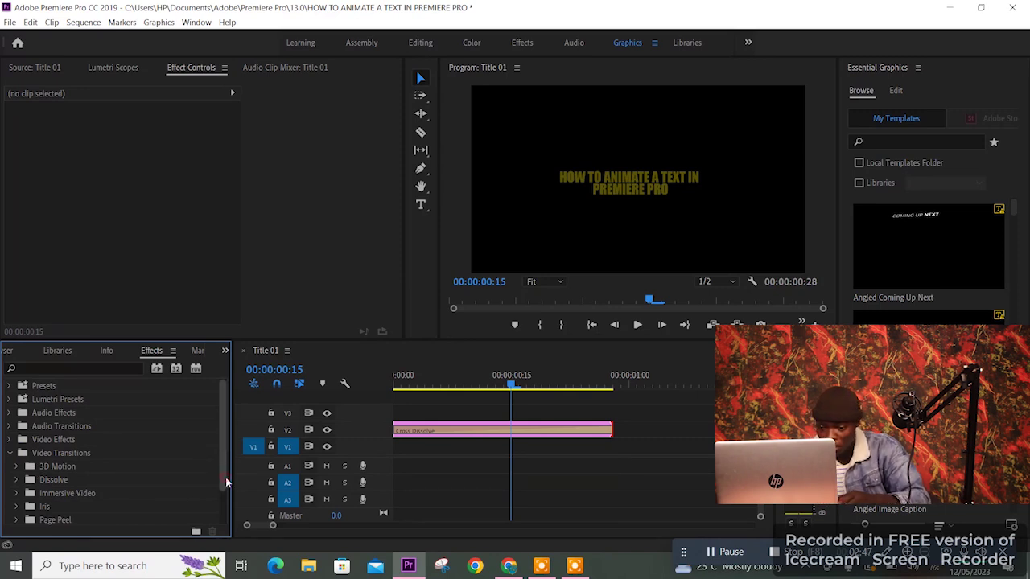
{"action": "scroll", "coordinate": [226, 478], "scroll_direction": "down", "scroll_amount": 2}
{"action": "scroll", "coordinate": [230, 463], "scroll_direction": "up", "scroll_amount": 2}
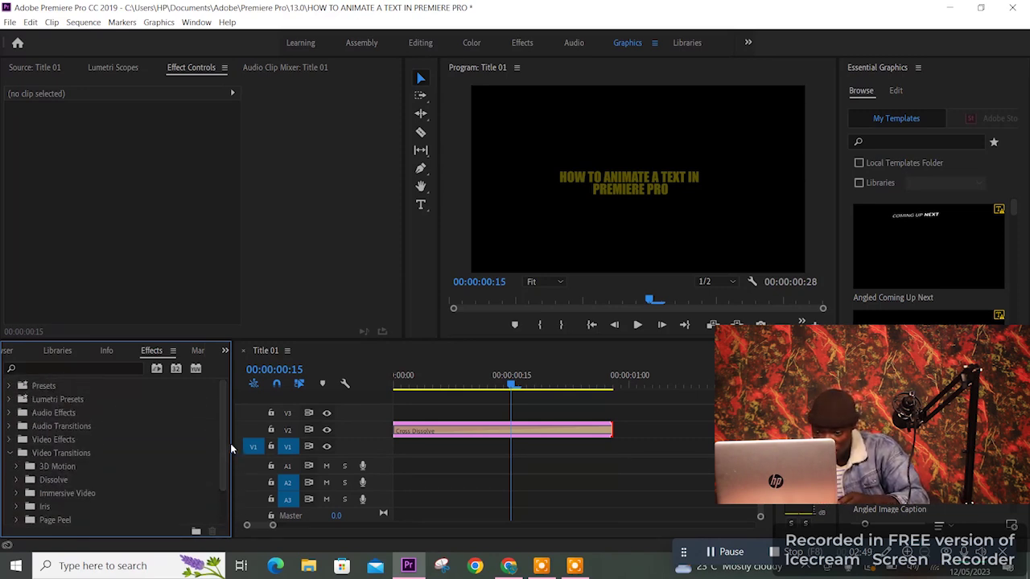
{"action": "left_click", "coordinate": [17, 467]}
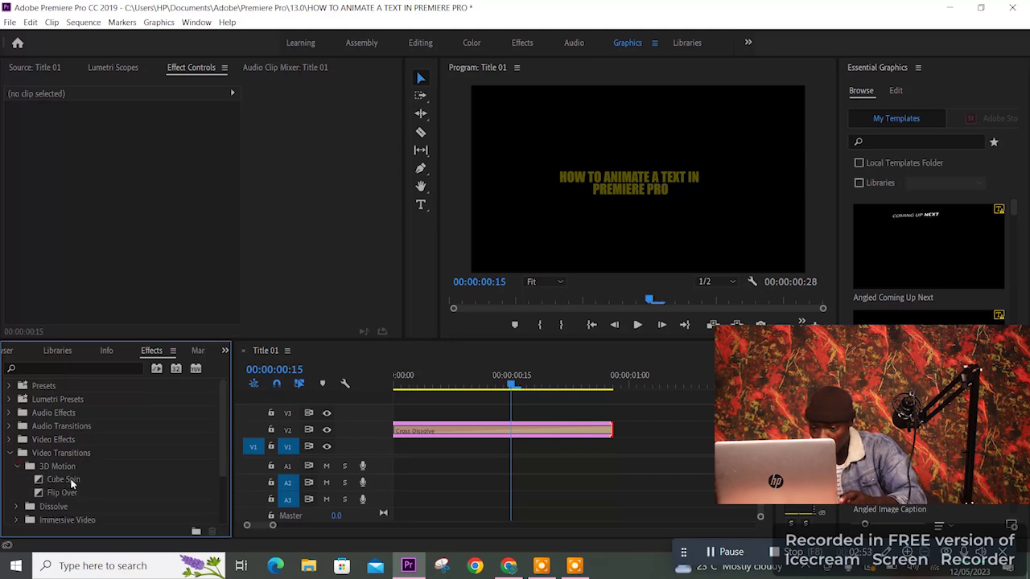
{"action": "left_click_drag", "start_coordinate": [68, 479], "coordinate": [407, 437]}
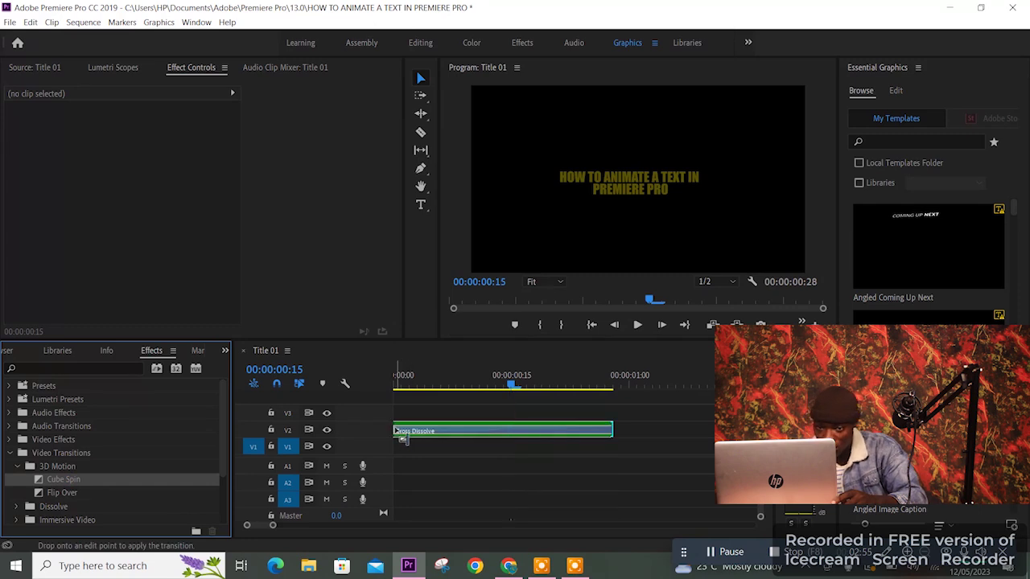
Drop Cube Spin onto the start of Title 01 on V2 and return to 00:00:00:00
{"action": "left_click_drag", "start_coordinate": [117, 480], "coordinate": [403, 422]}
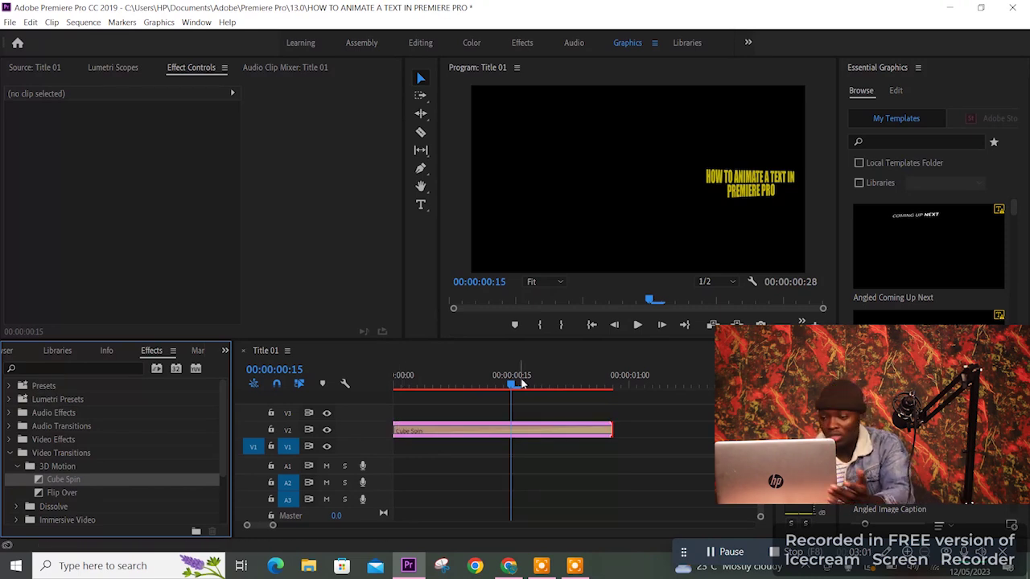
{"action": "left_click_drag", "start_coordinate": [515, 381], "coordinate": [409, 383]}
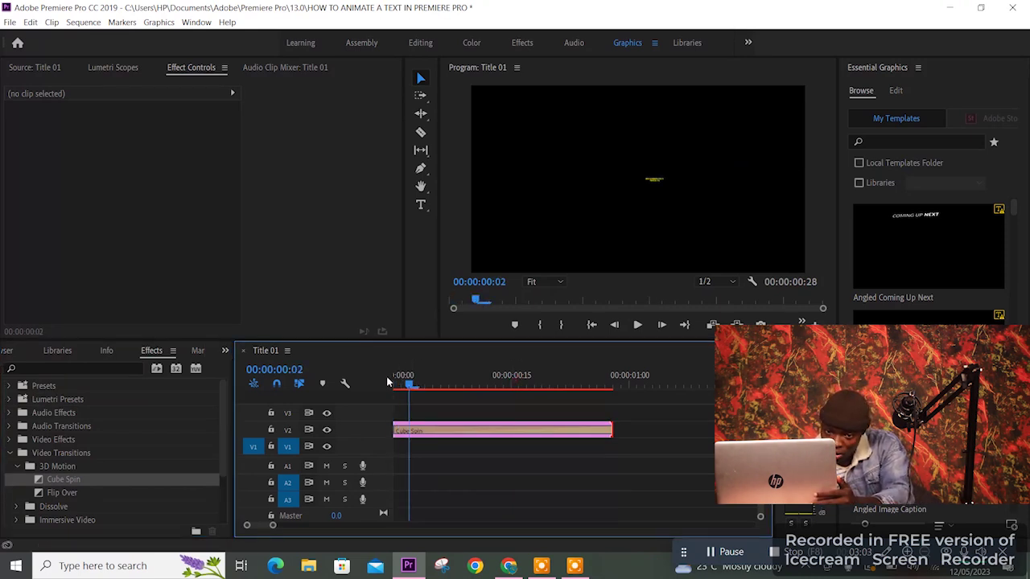
{"action": "left_click", "coordinate": [391, 387]}
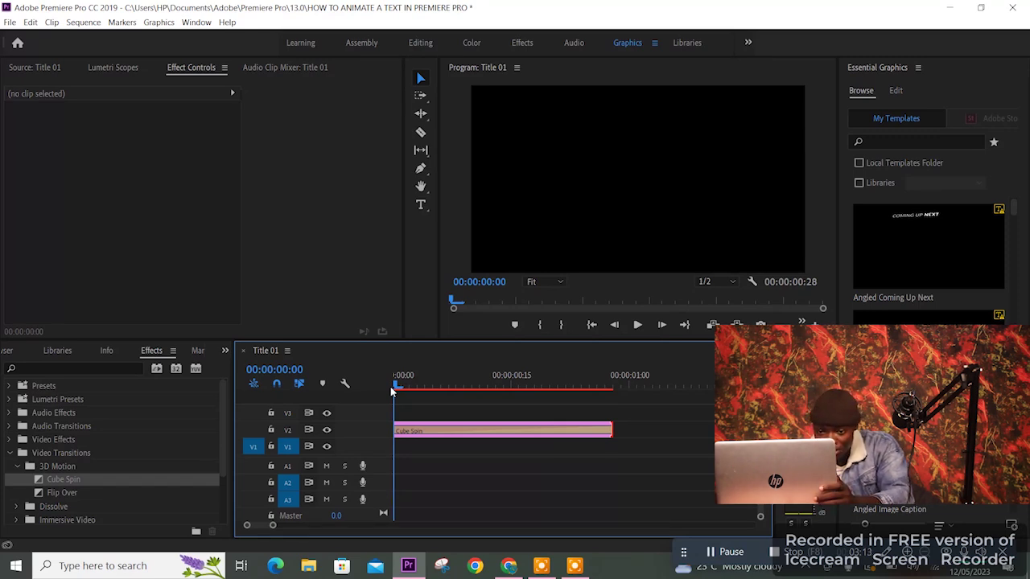
Replay the title three times from the start, pausing partway through the Cube Spin zoom-in
{"action": "left_click", "coordinate": [639, 326]}
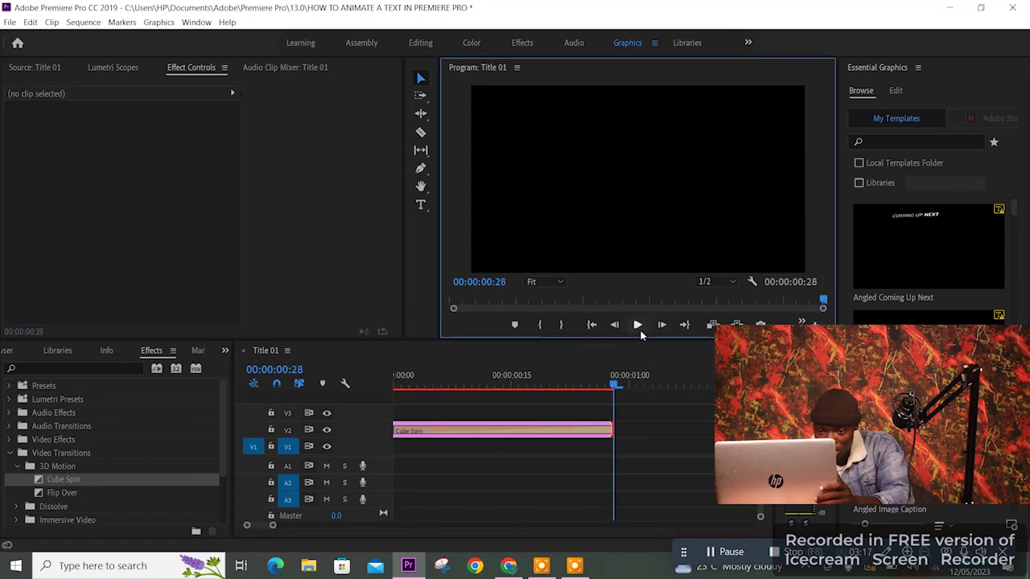
{"action": "left_click", "coordinate": [384, 384]}
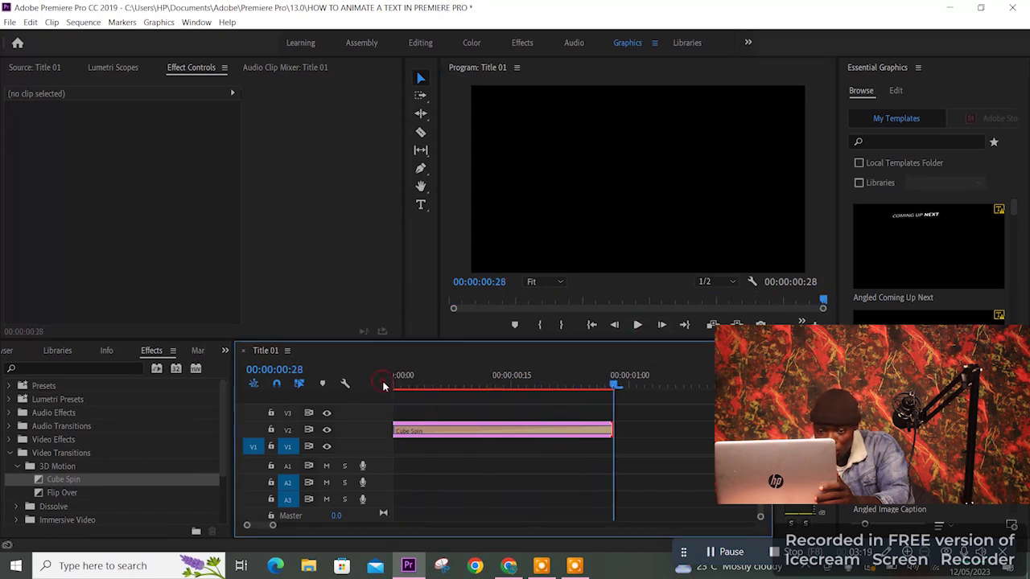
{"action": "left_click_drag", "start_coordinate": [604, 387], "coordinate": [243, 371]}
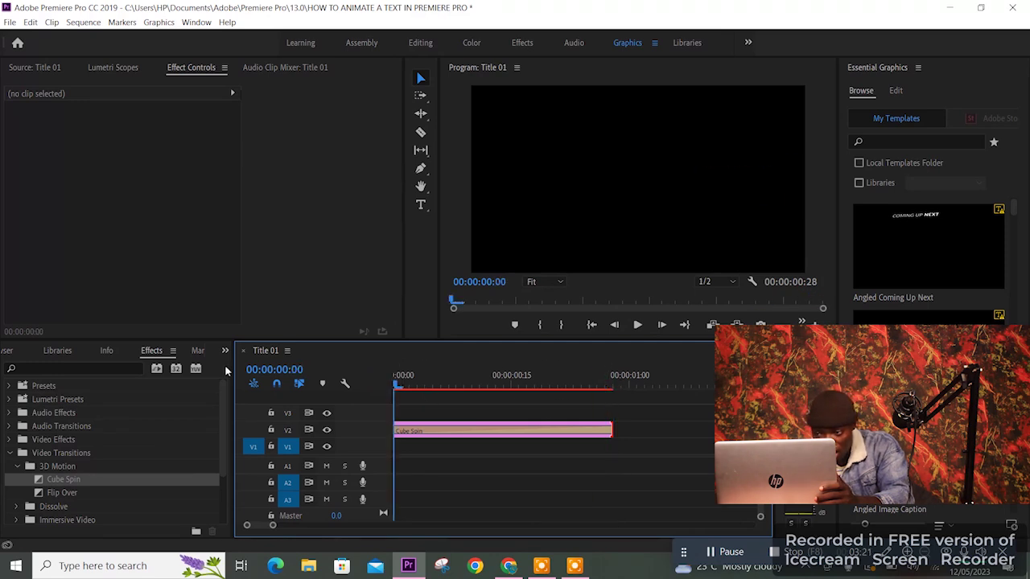
{"action": "left_click", "coordinate": [641, 327]}
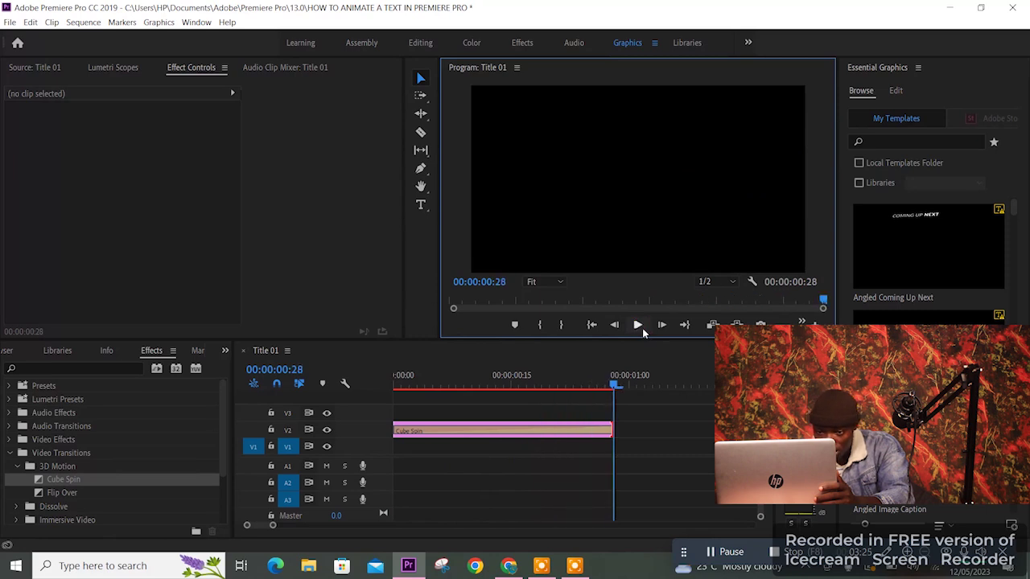
{"action": "left_click_drag", "start_coordinate": [616, 385], "coordinate": [338, 416]}
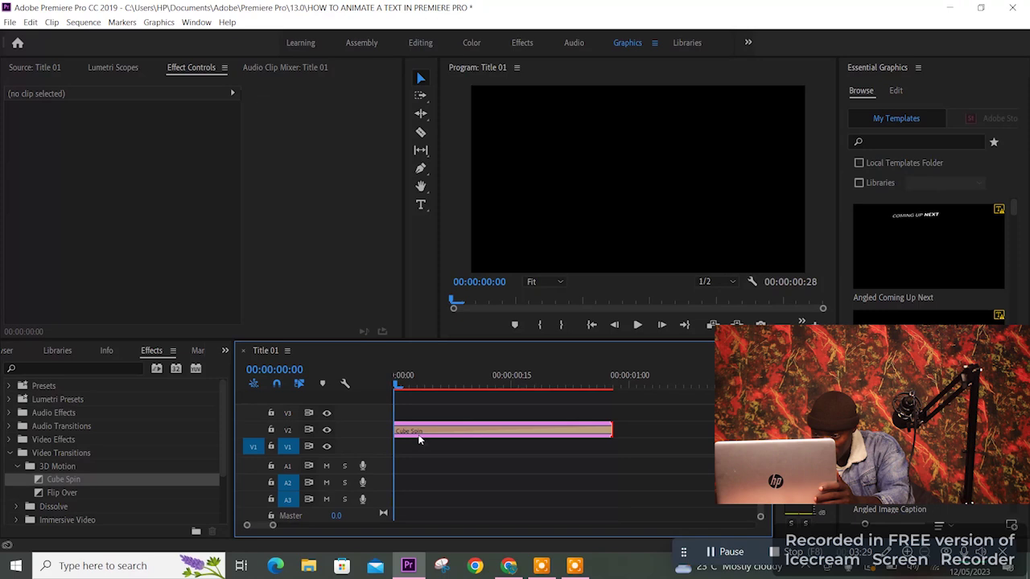
{"action": "left_click", "coordinate": [638, 325]}
{"action": "left_click", "coordinate": [638, 326]}
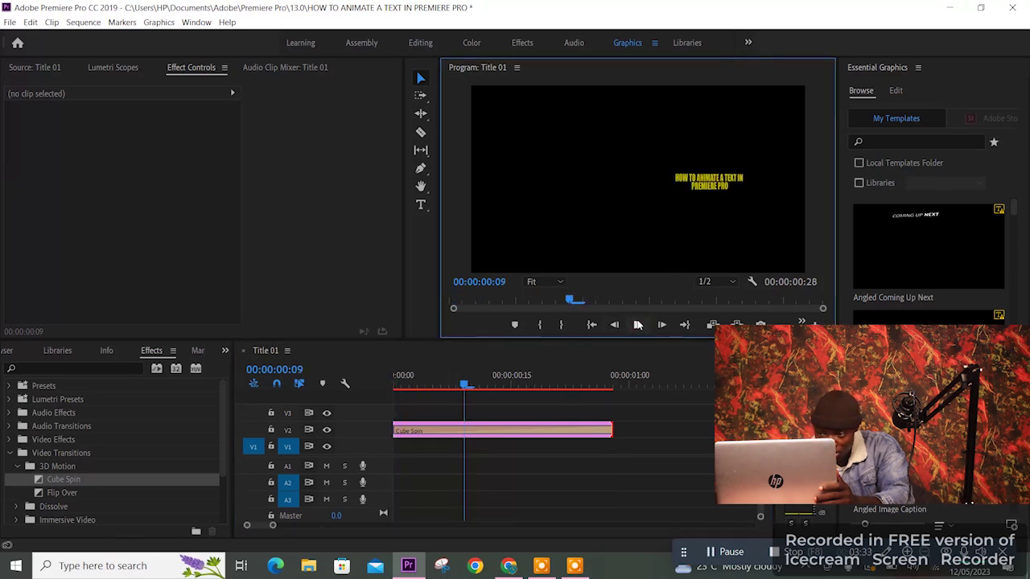